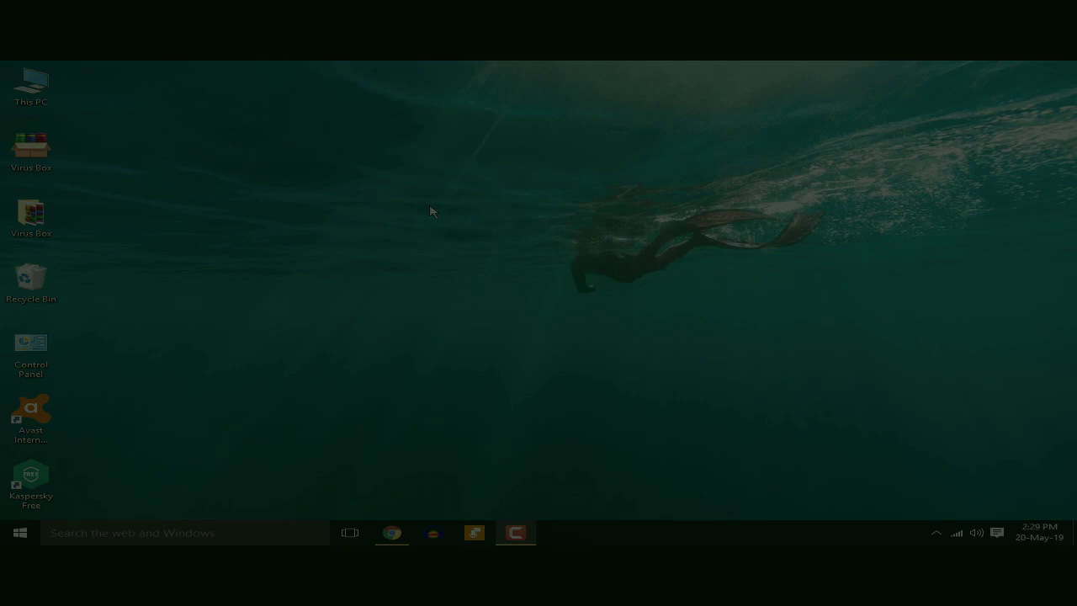
Switch to Chrome and examine the Kaspersky Free product heading on the free antivirus page.
right_click(457, 240)
click(459, 237)
click(392, 535)
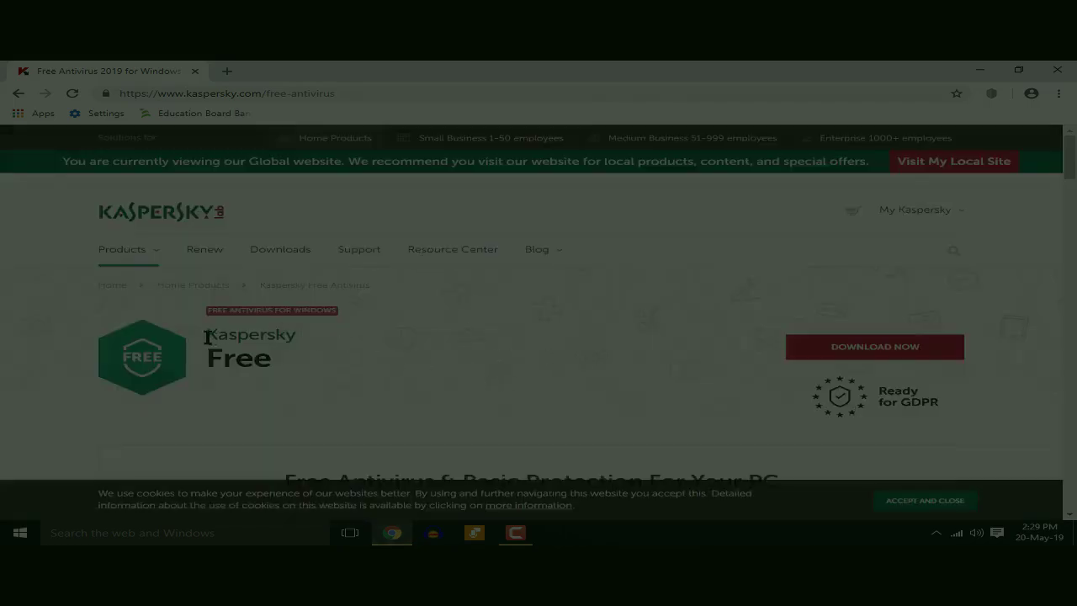
drag(208, 337, 300, 370)
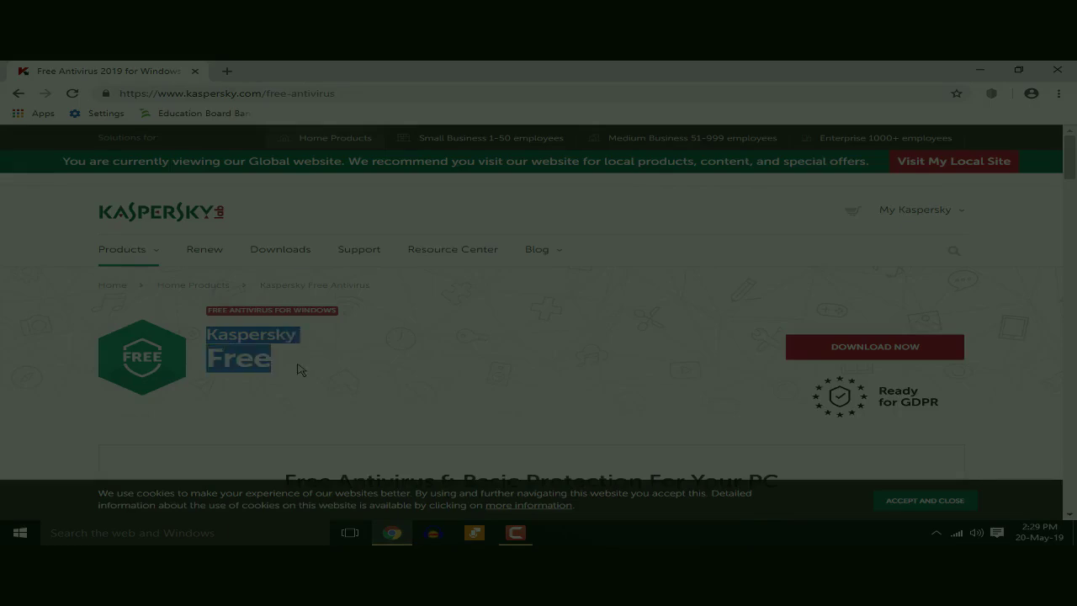
click(508, 380)
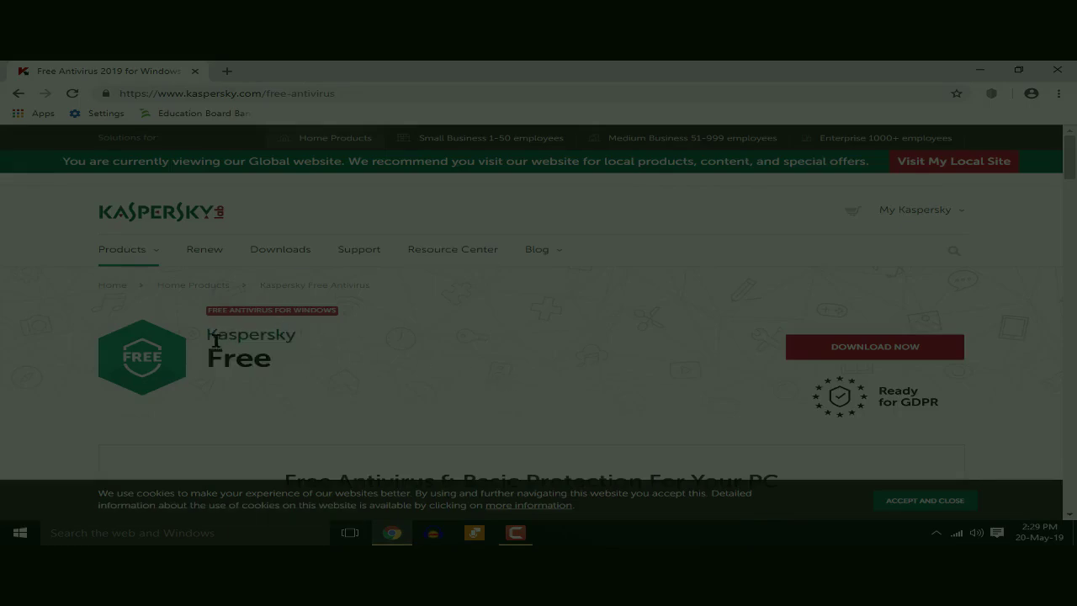
drag(208, 337, 301, 370)
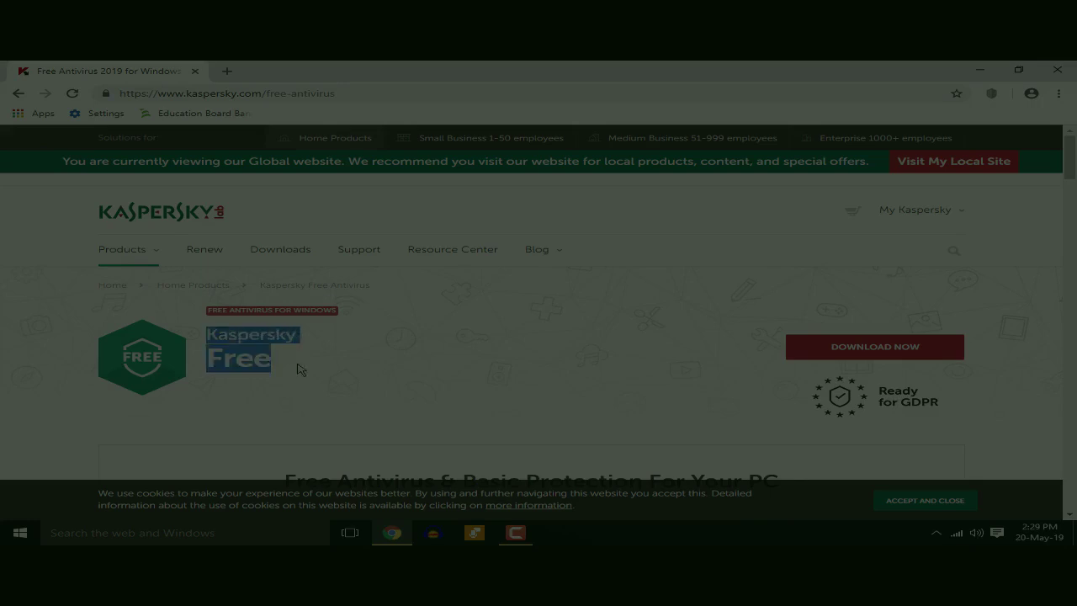
click(508, 380)
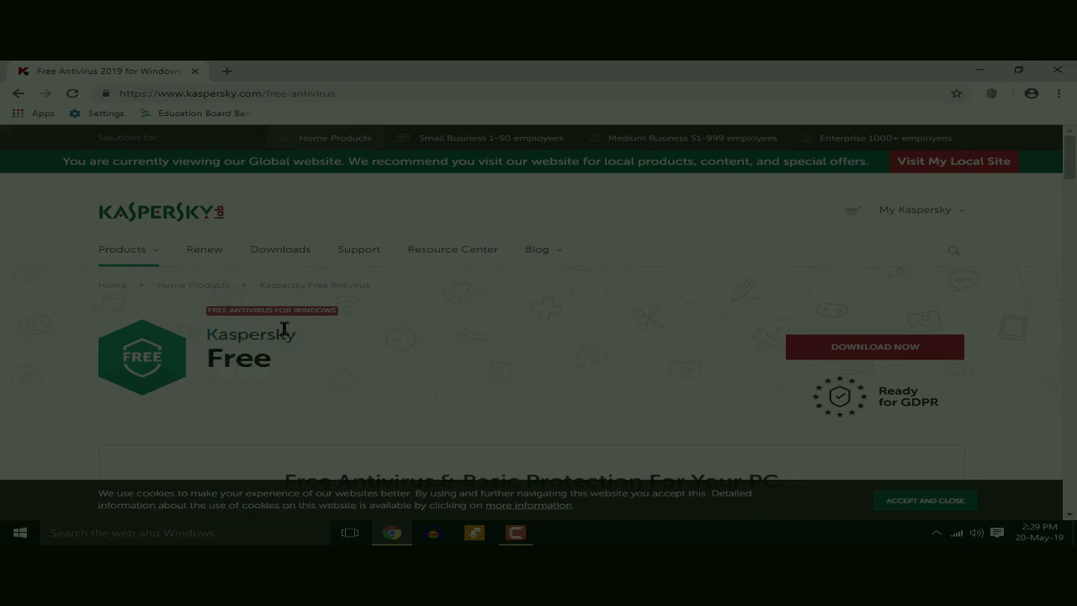
drag(208, 336, 300, 370)
click(505, 379)
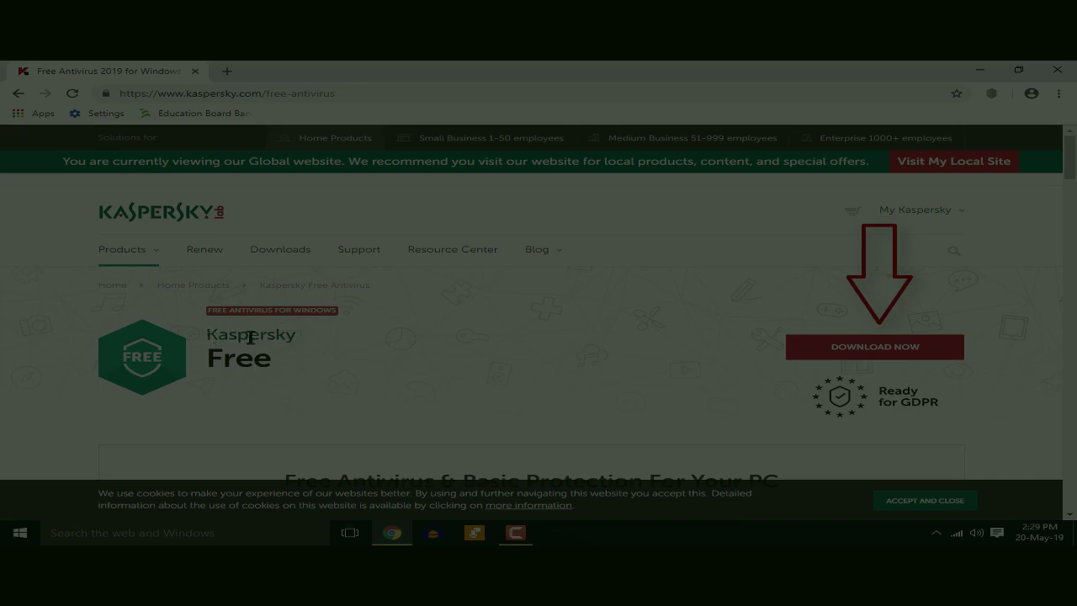
drag(207, 336, 301, 370)
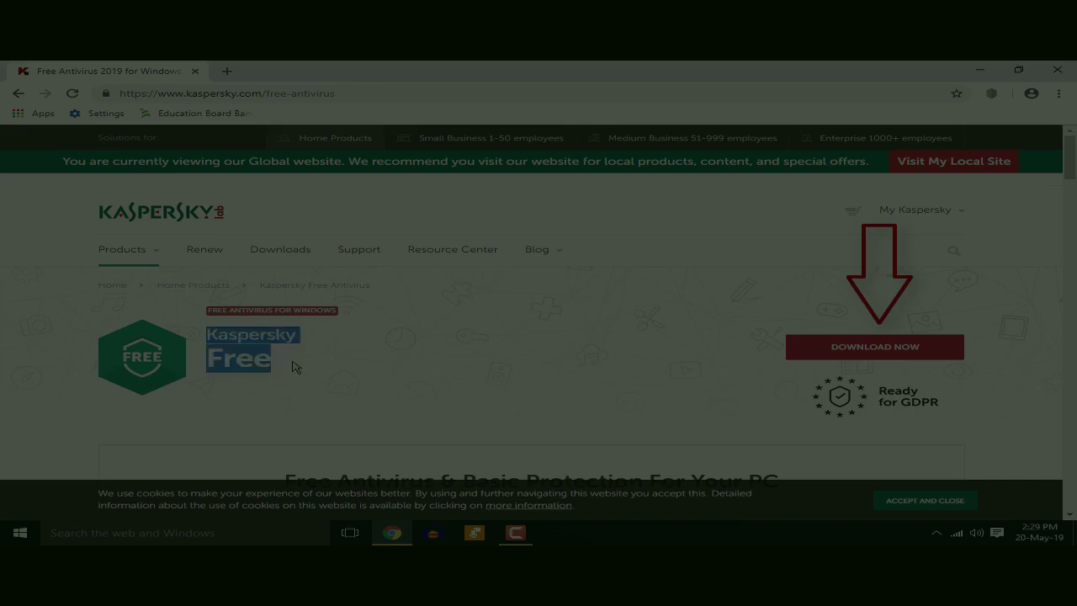
Read the Kaspersky Free feature sections through the "Secures... Without slowing you down" paragraph.
scroll(294, 366, down, 2)
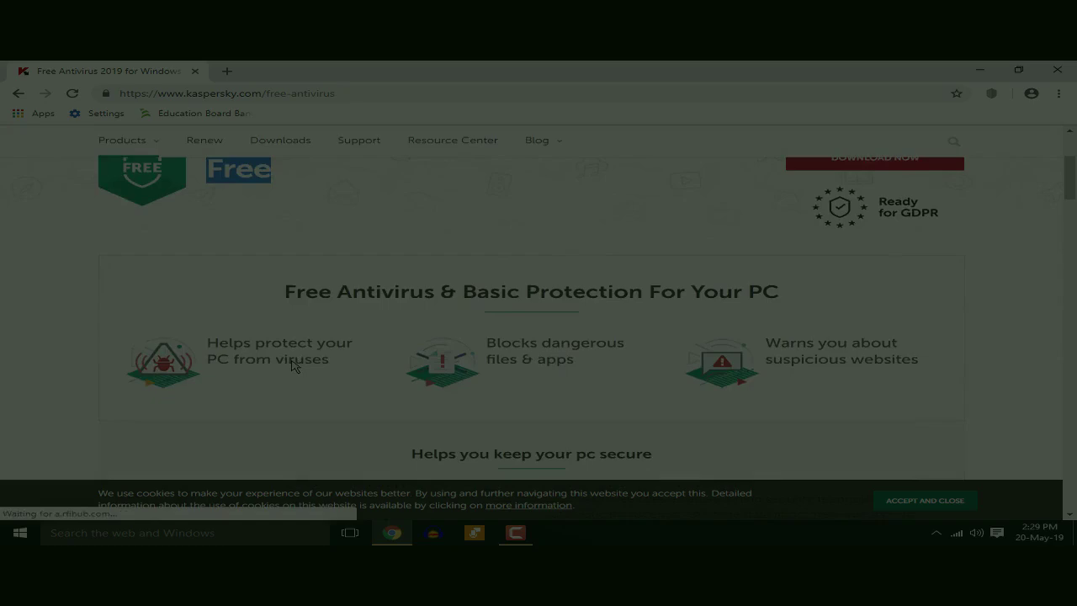
scroll(290, 360, down, 1)
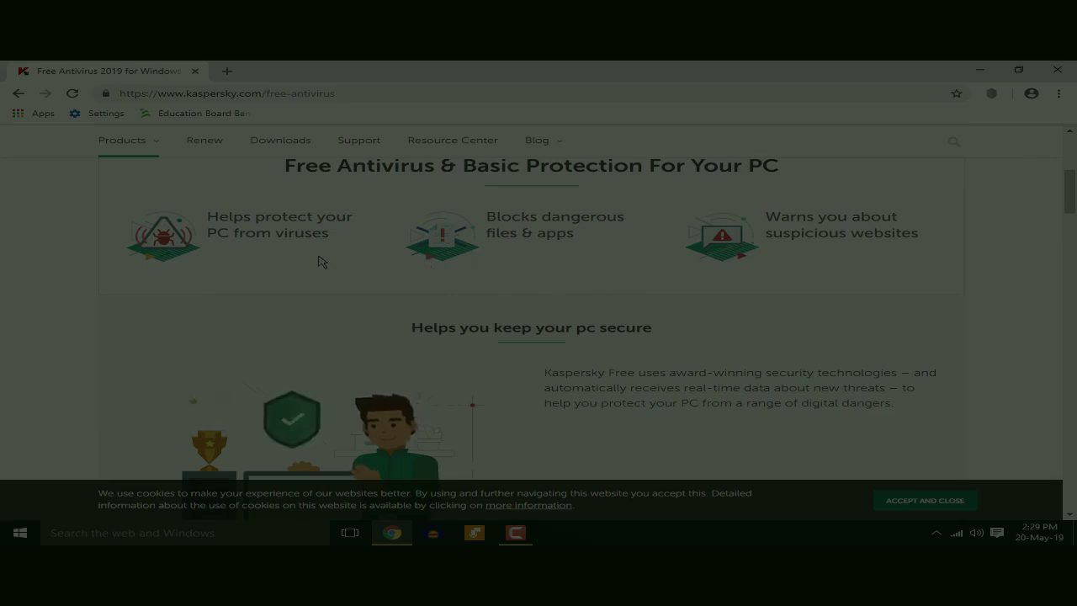
scroll(321, 262, down, 5)
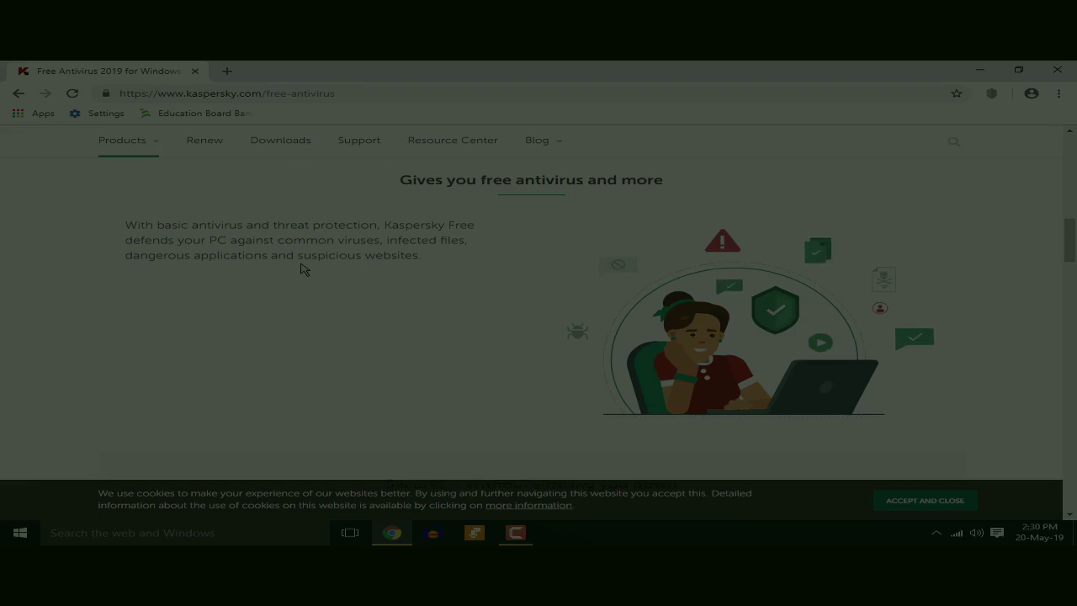
scroll(304, 269, down, 3)
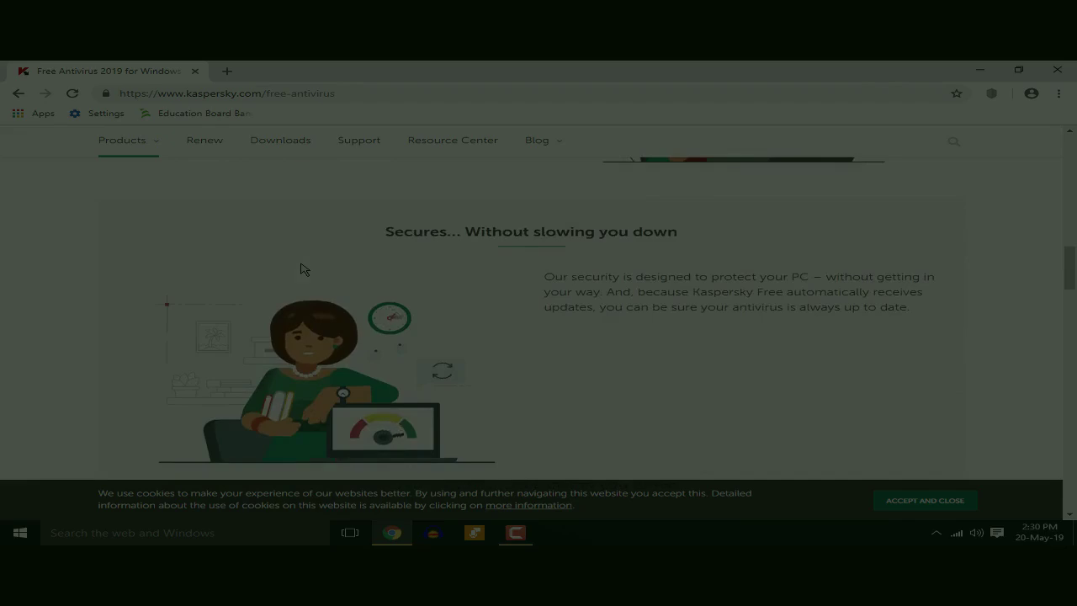
drag(547, 279, 926, 312)
click(913, 311)
click(547, 277)
click(916, 315)
click(547, 277)
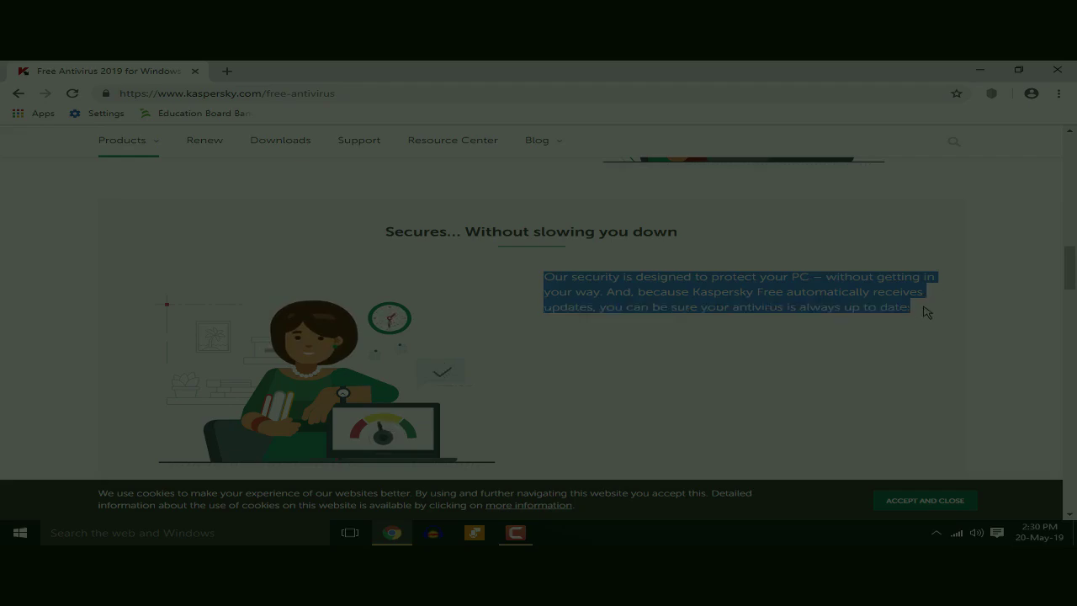
click(924, 310)
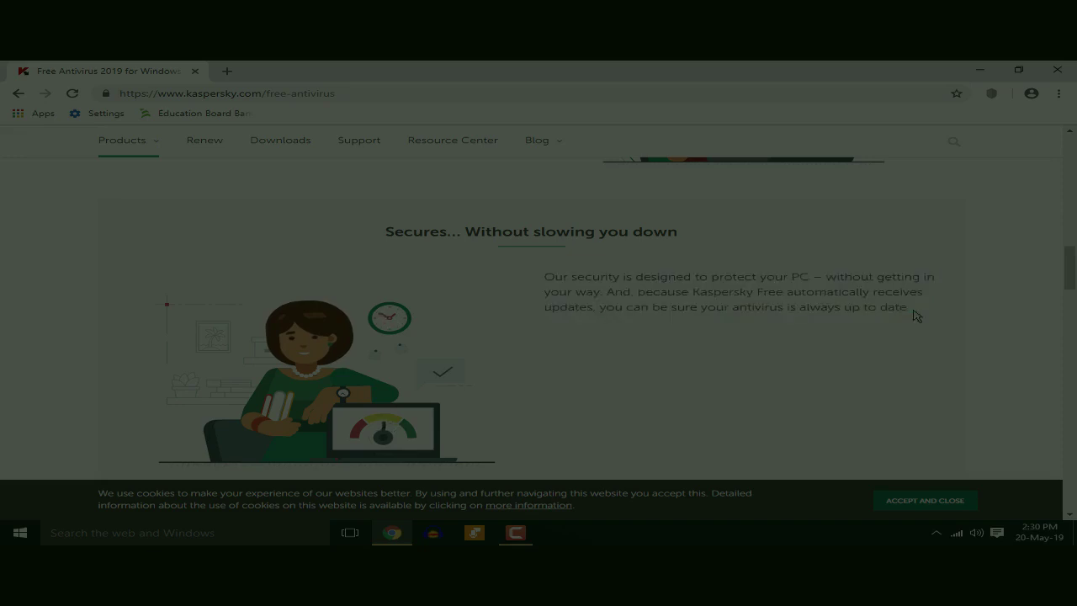
mouse_move(911, 308)
mouse_down()
mouse_move(662, 308)
mouse_move(547, 278)
mouse_move(942, 296)
mouse_move(925, 311)
mouse_up()
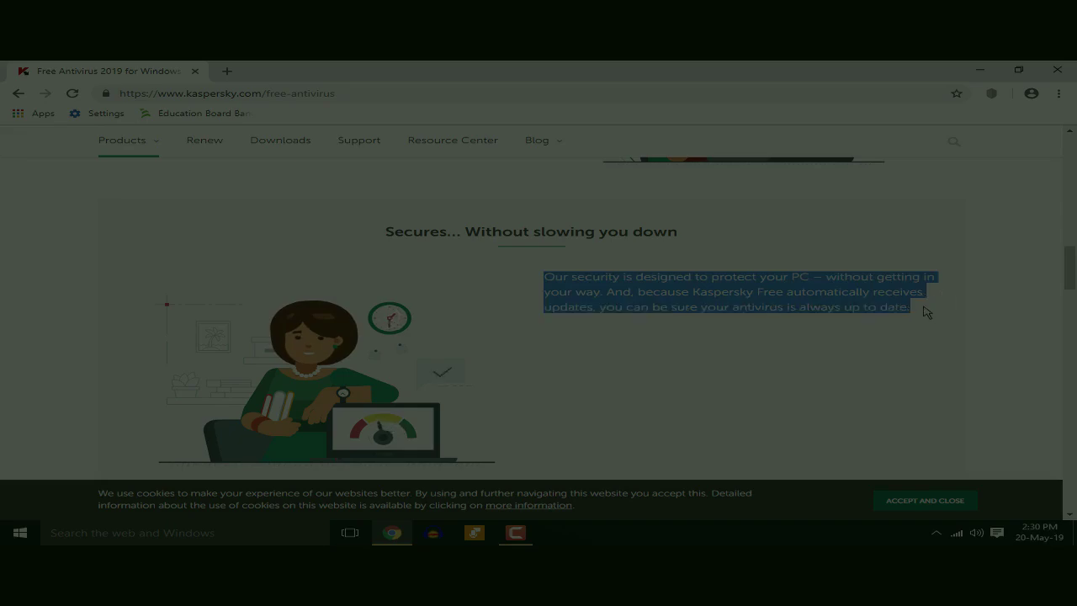
click(917, 315)
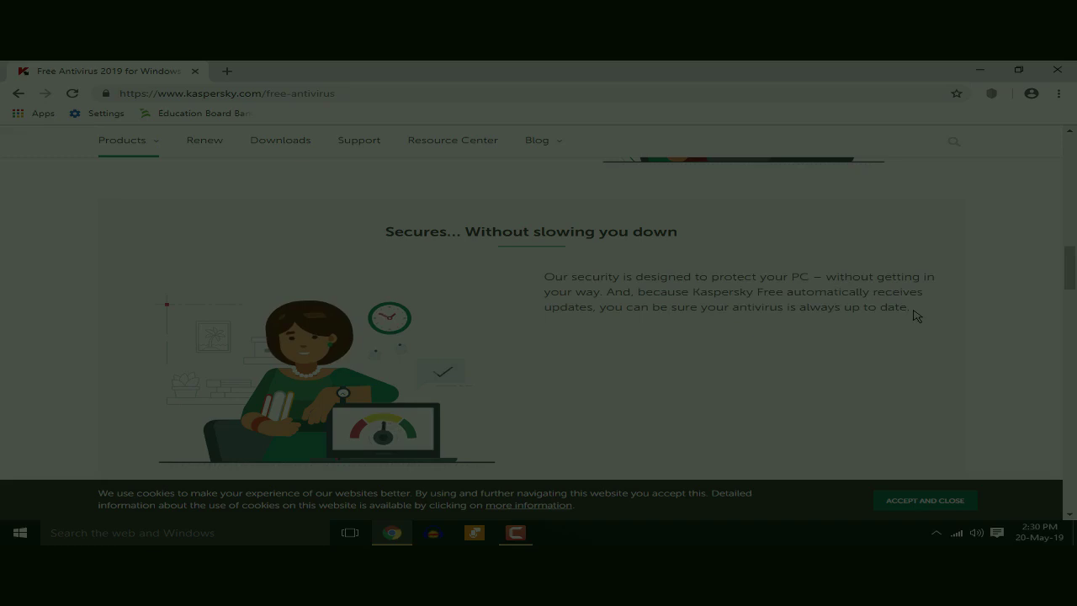
drag(912, 308, 547, 277)
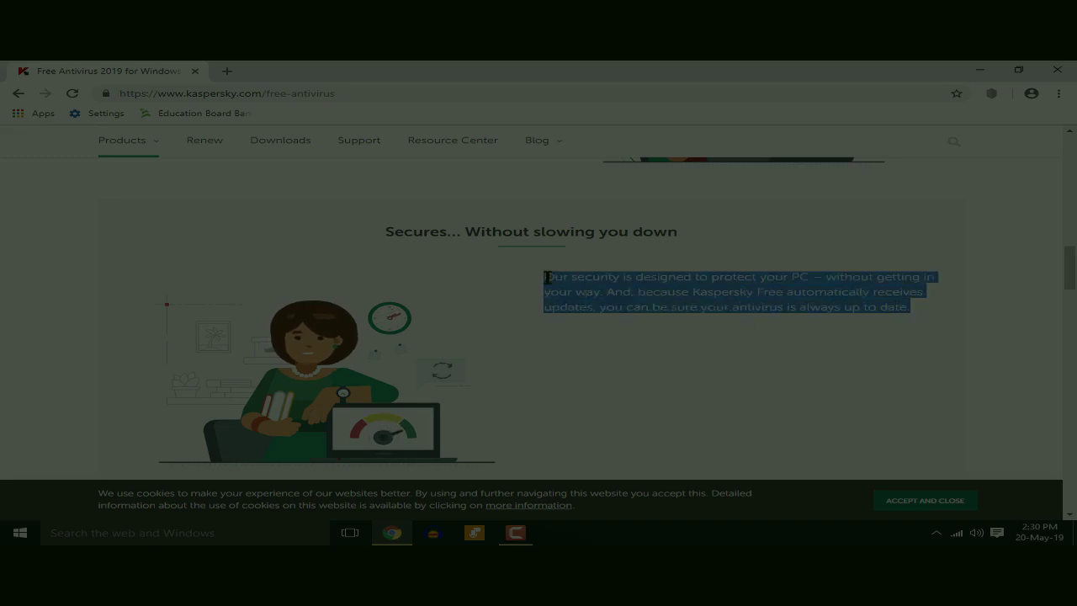
click(547, 277)
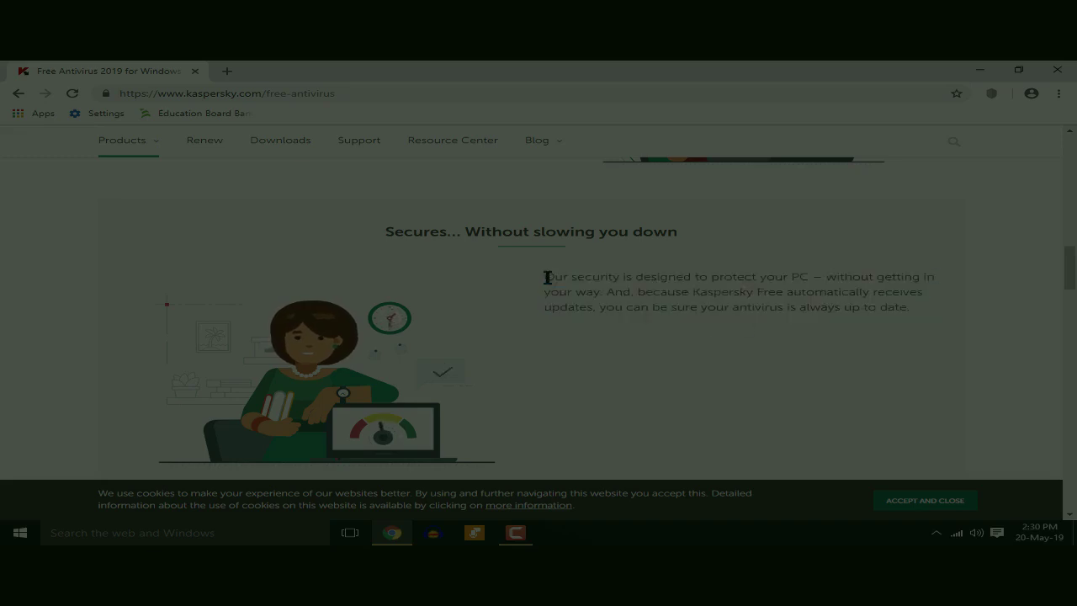
Compare the Free, Internet Security and Total Security features under "Choose your protection level", then return to the page's beginning.
scroll(549, 281, down, 5)
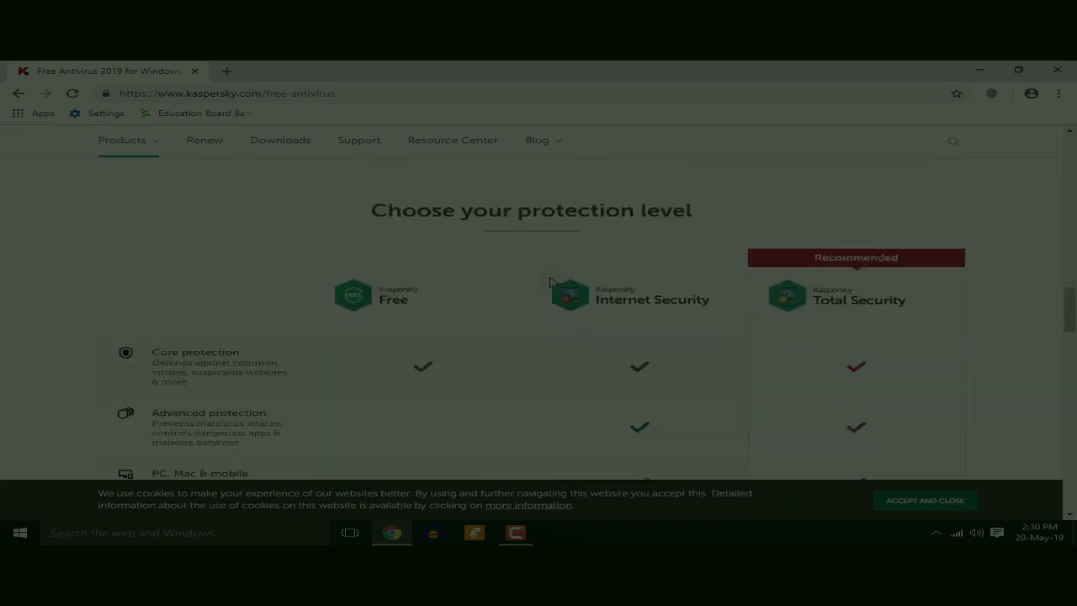
scroll(548, 281, down, 2)
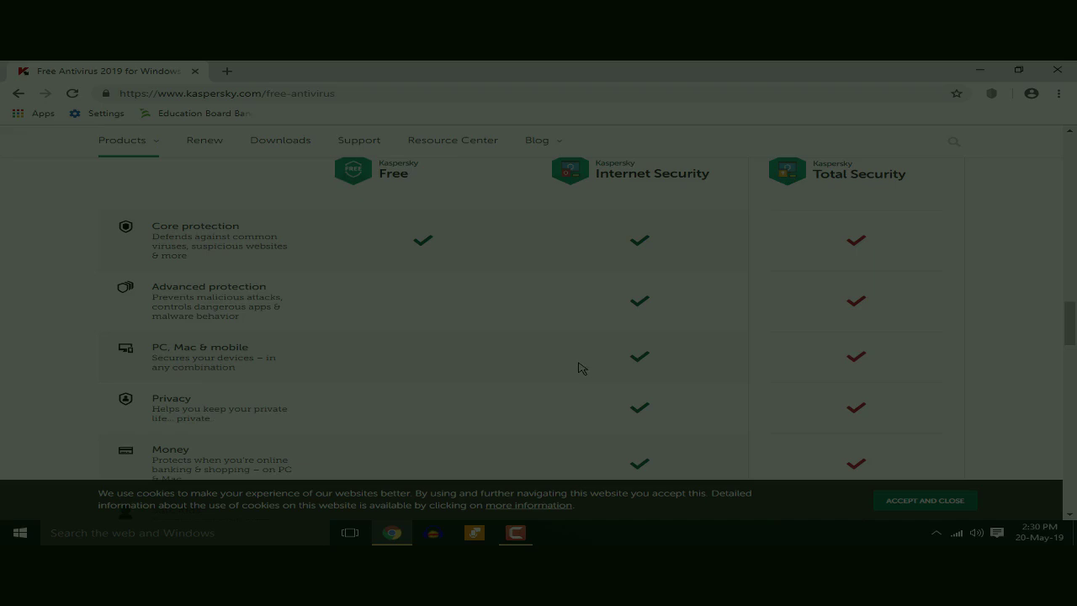
scroll(581, 367, down, 2)
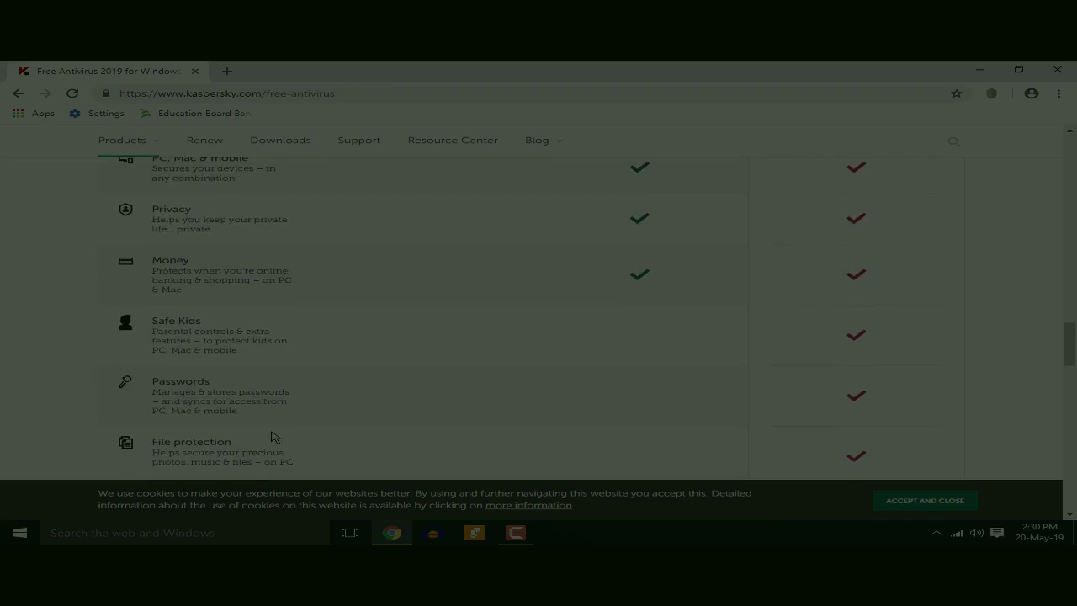
scroll(273, 437, up, 2)
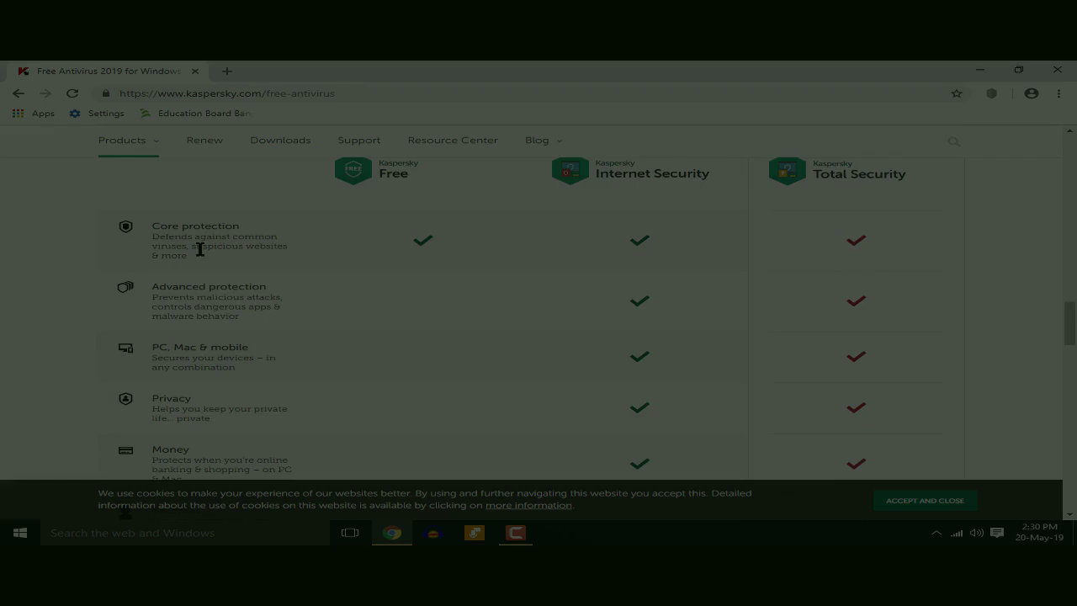
scroll(272, 437, down, 4)
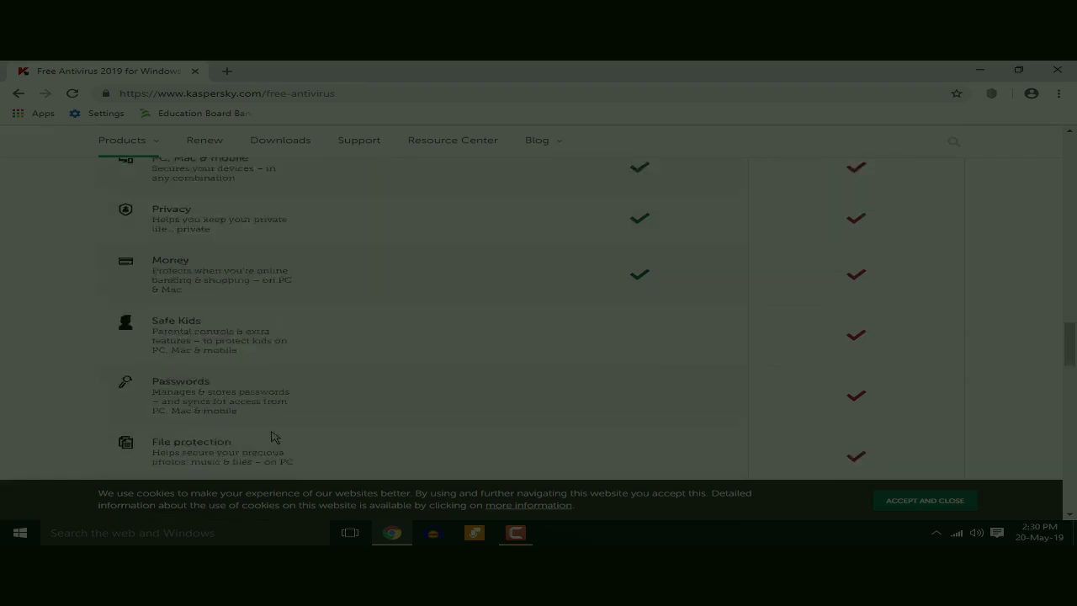
scroll(275, 436, down, 2)
scroll(277, 425, up, 1)
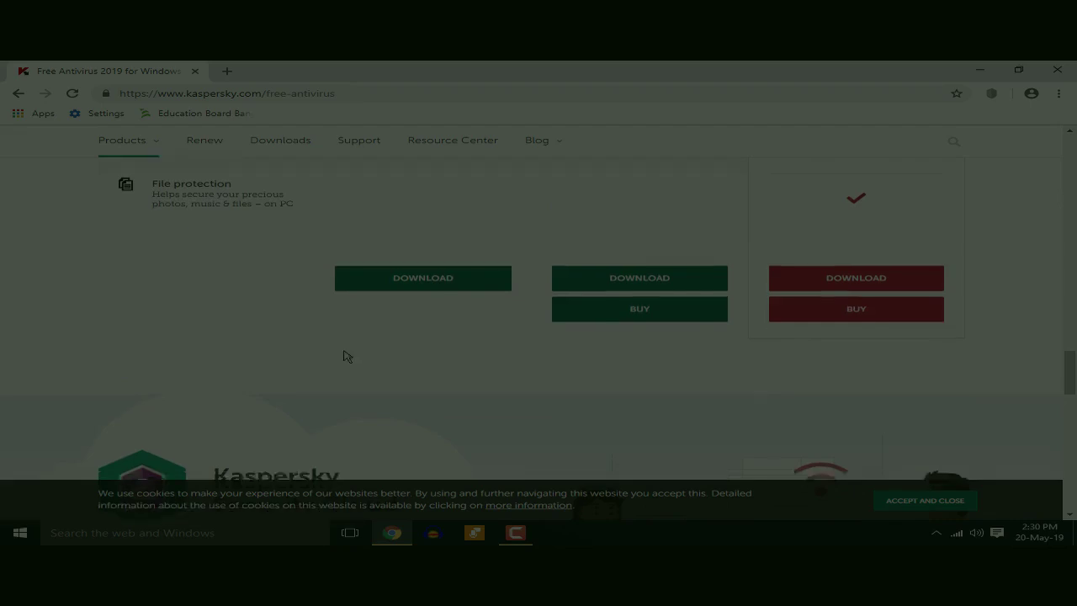
scroll(348, 356, down, 3)
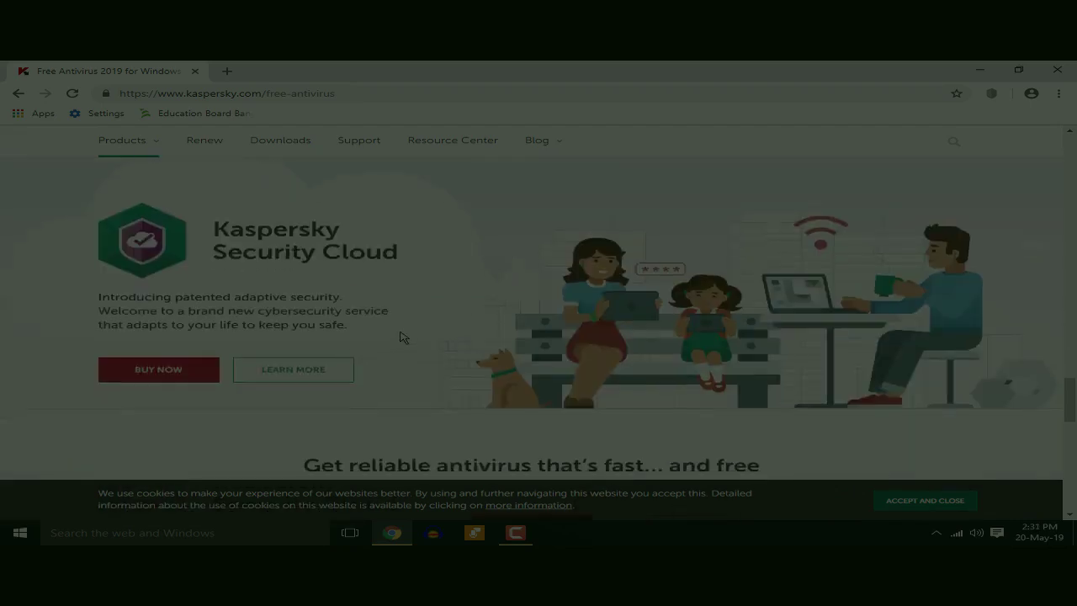
scroll(401, 336, up, 15)
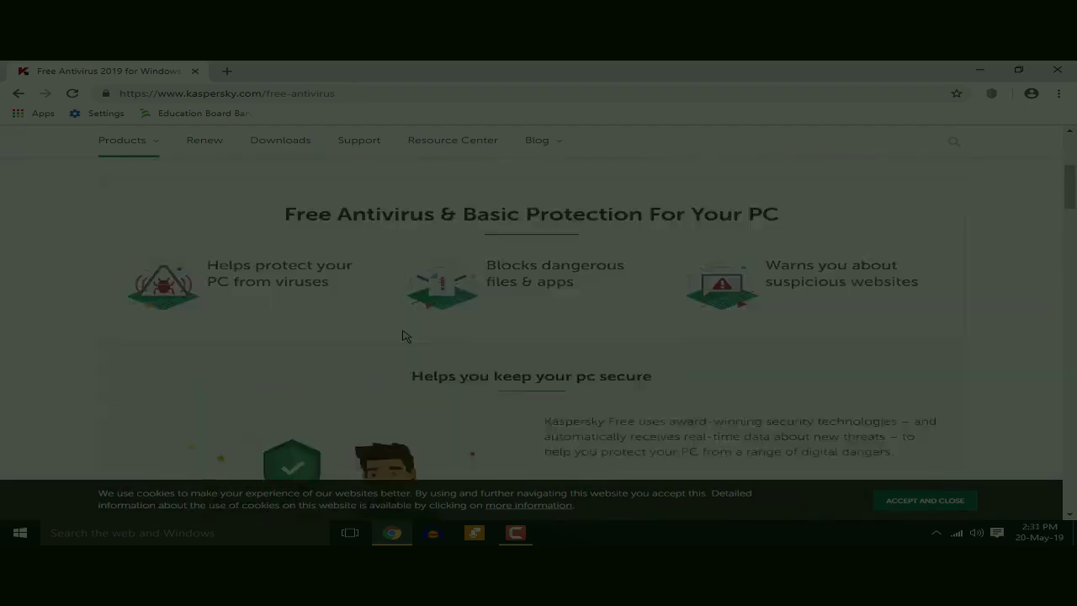
scroll(403, 337, up, 3)
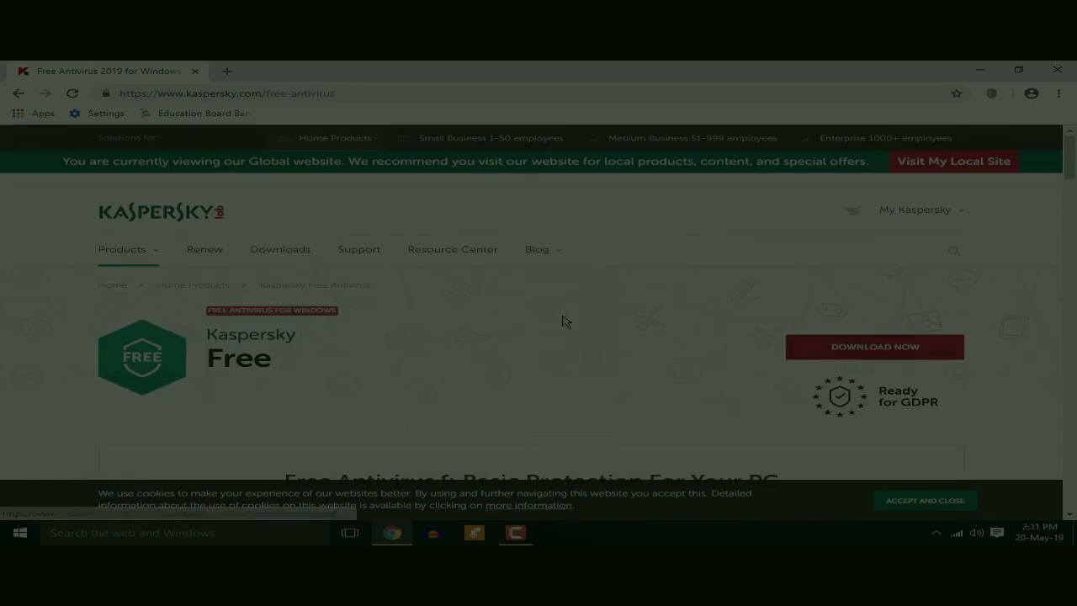
Minimize the browser, open Kaspersky Free and ignore the DPS-drv.exe and AutoKMS.exe notifications in the Notification Center.
click(981, 71)
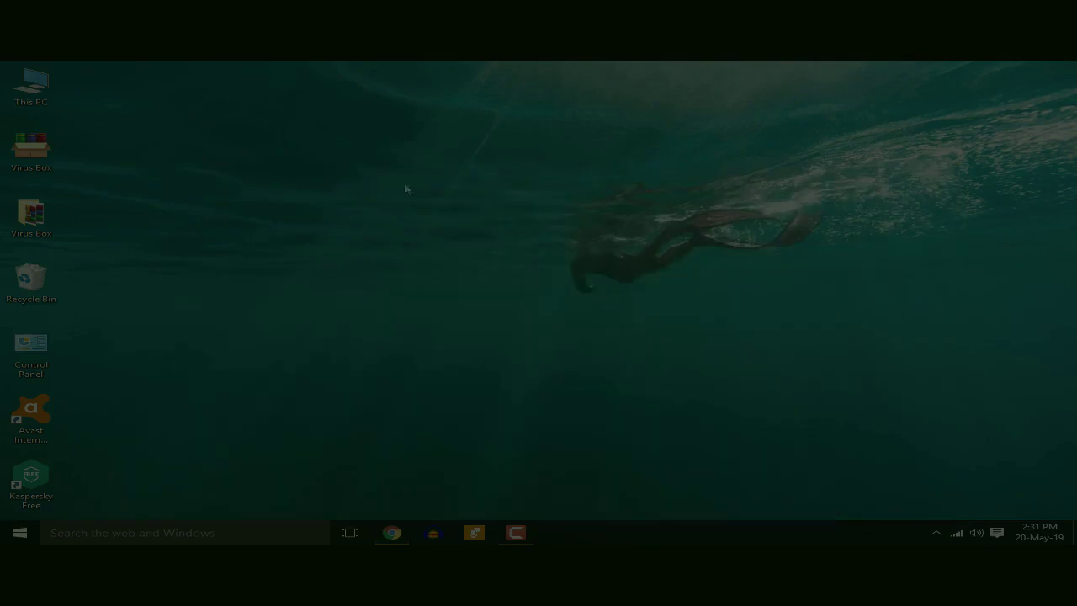
click(23, 485)
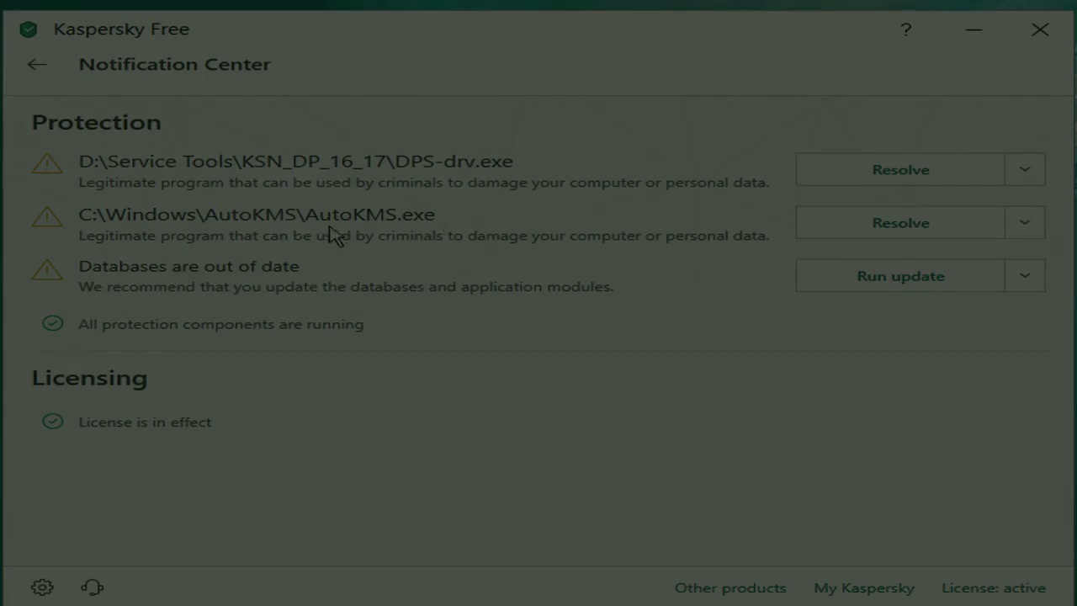
click(1027, 170)
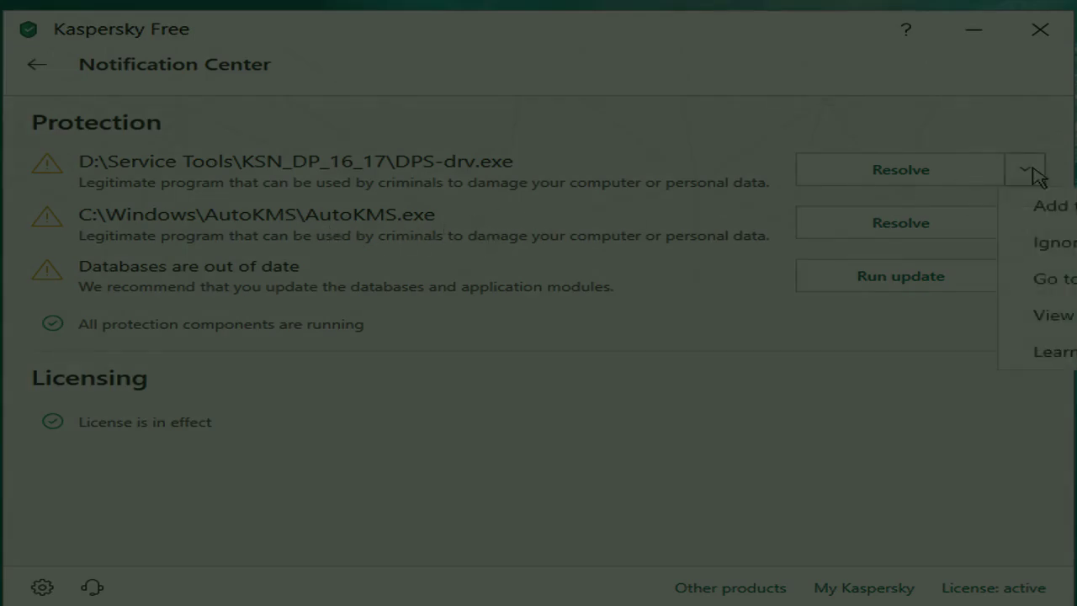
click(1063, 243)
click(1037, 170)
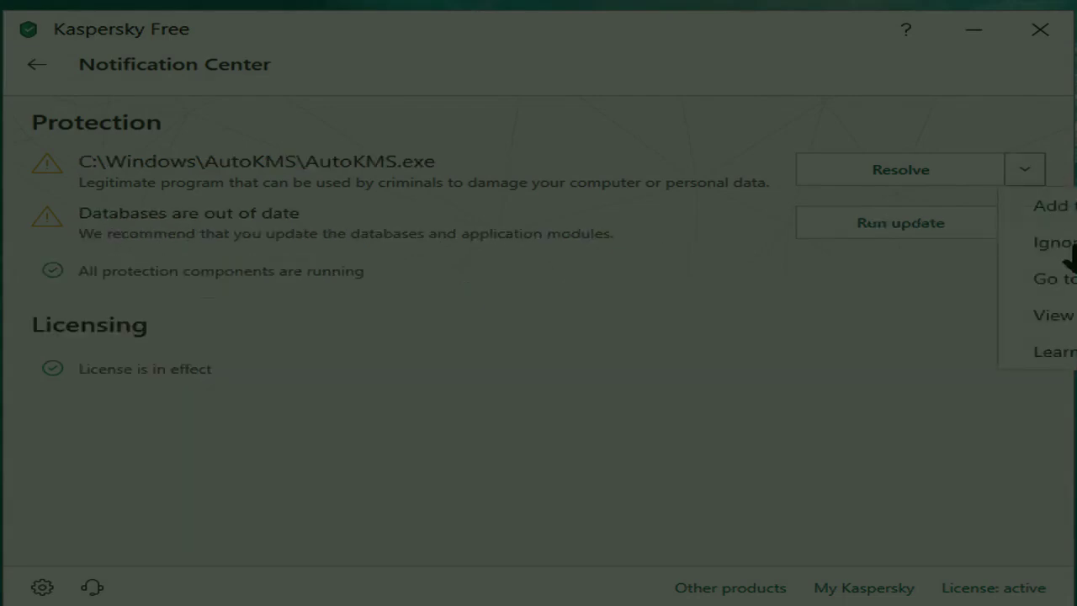
click(1062, 248)
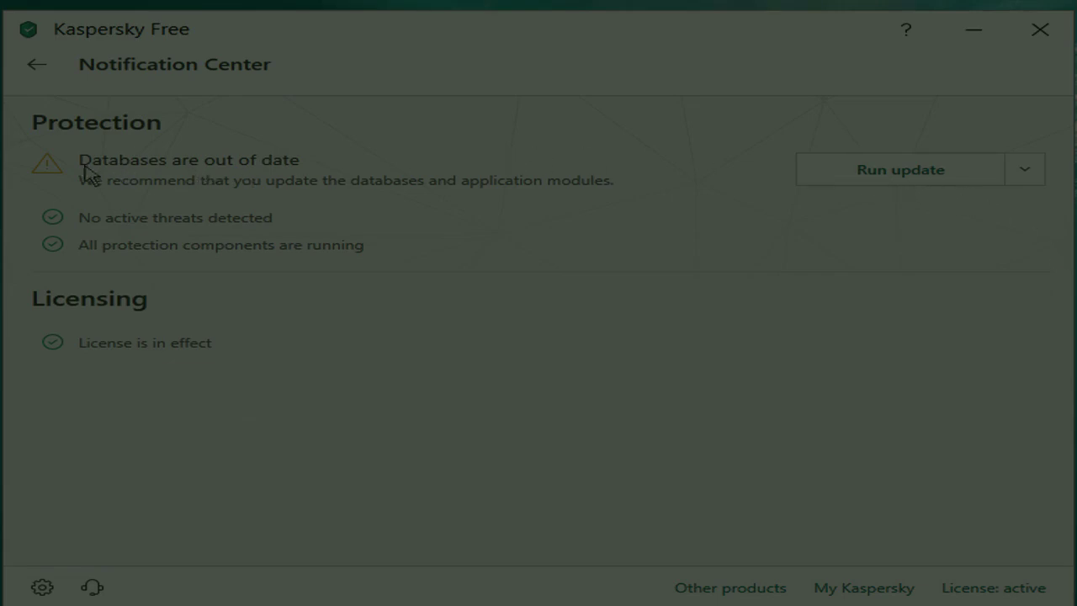
Update the databases and application modules, check the Database Update status and return to the main window.
click(882, 176)
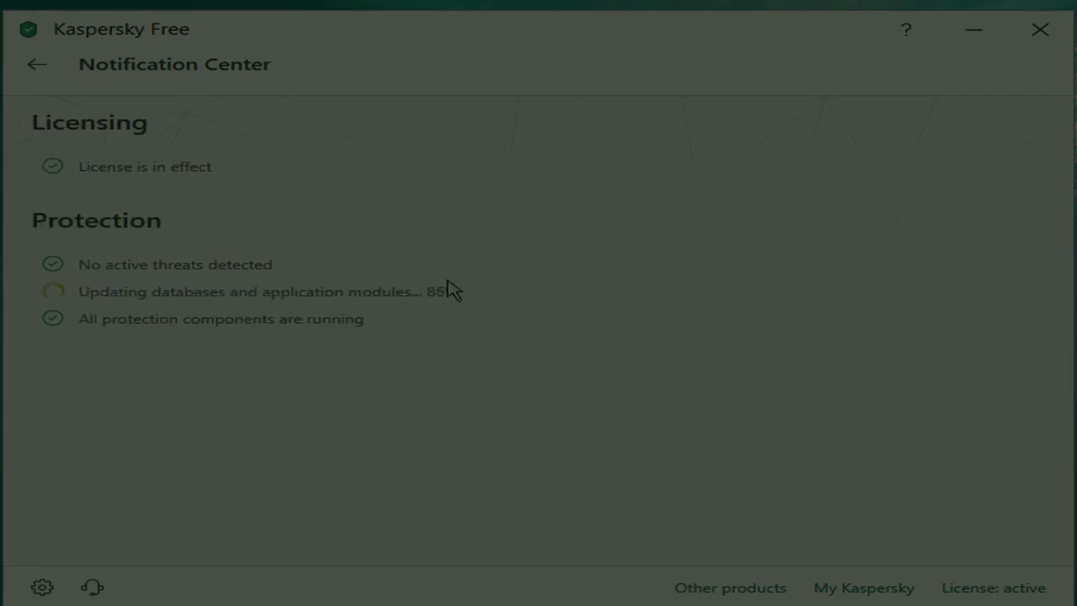
click(34, 67)
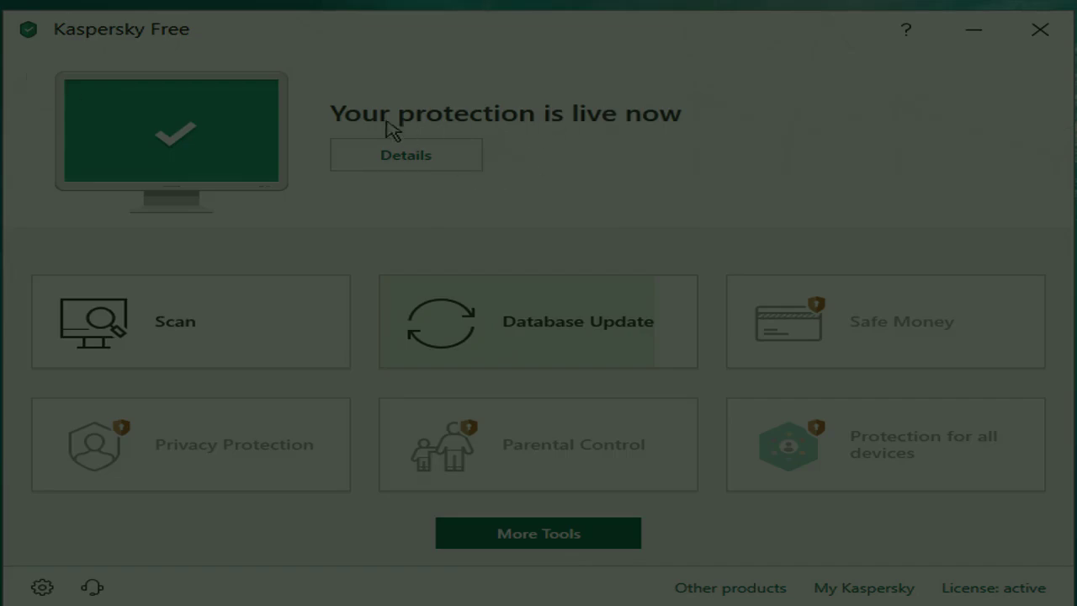
click(653, 354)
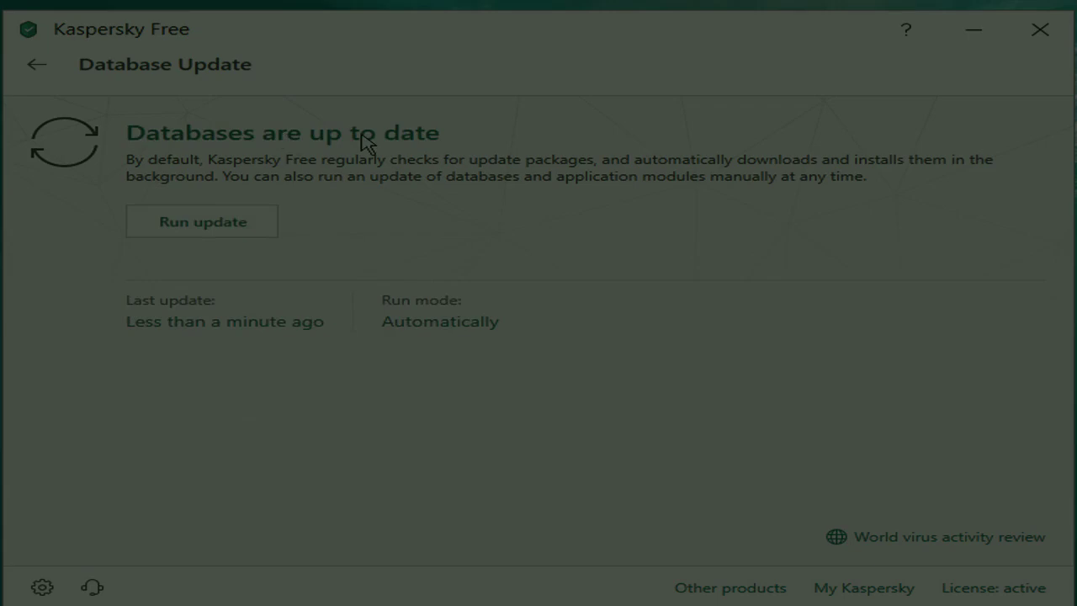
click(36, 65)
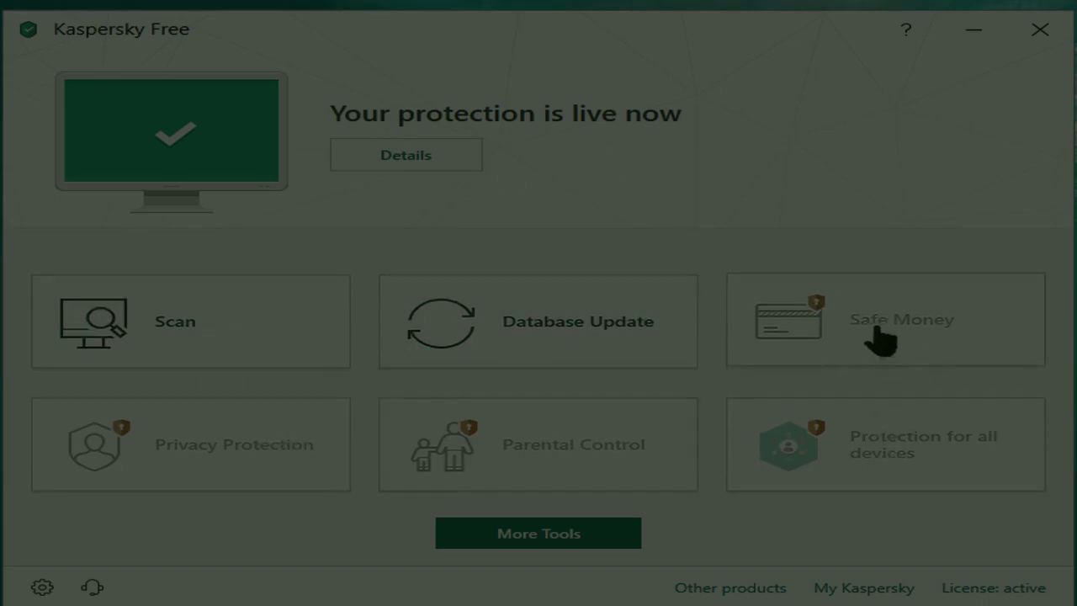
Open the licensing details and examine the license terms and remaining period.
click(1017, 587)
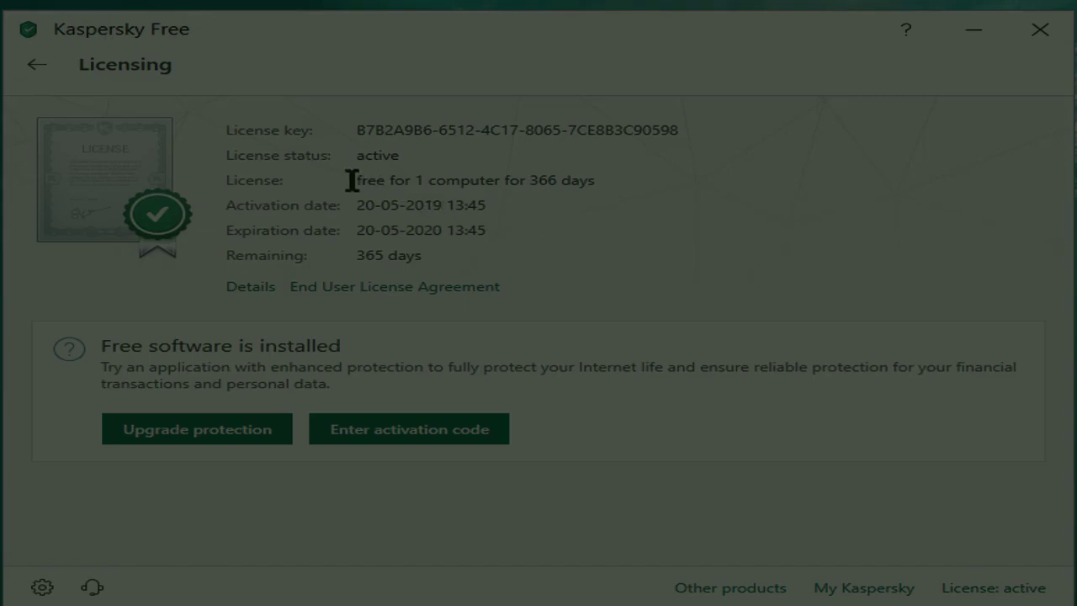
mouse_move(357, 181)
mouse_down()
mouse_move(606, 176)
mouse_move(351, 182)
mouse_up()
click(413, 202)
drag(356, 257, 431, 256)
click(455, 256)
Highlight the license duration within the License entry to examine it, then return to the main window.
triple_click(538, 180)
click(568, 179)
mouse_move(530, 180)
mouse_down()
mouse_move(603, 180)
mouse_move(532, 182)
mouse_up()
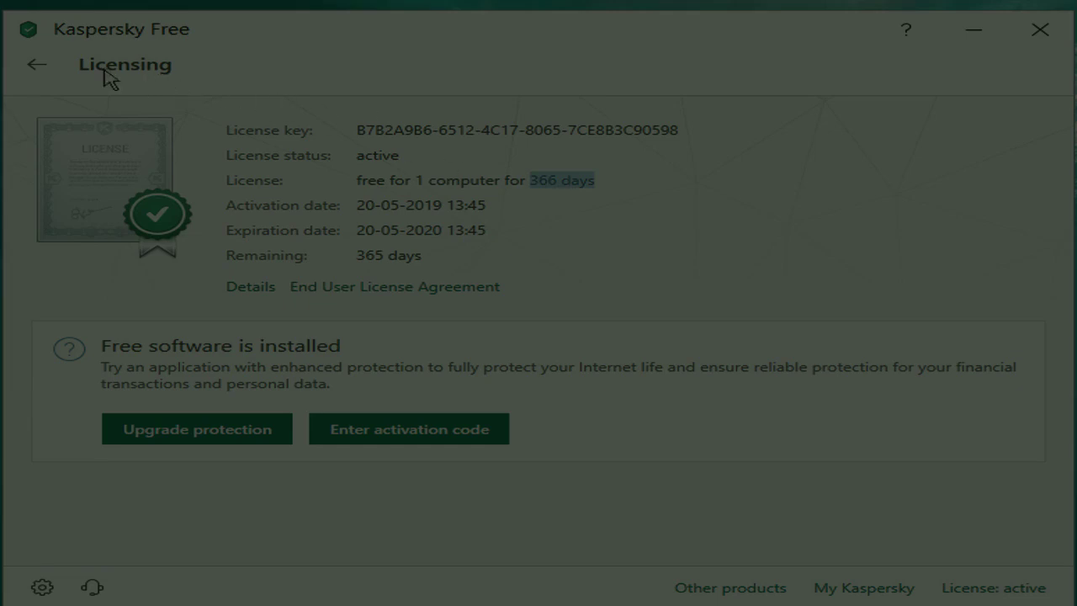
click(462, 203)
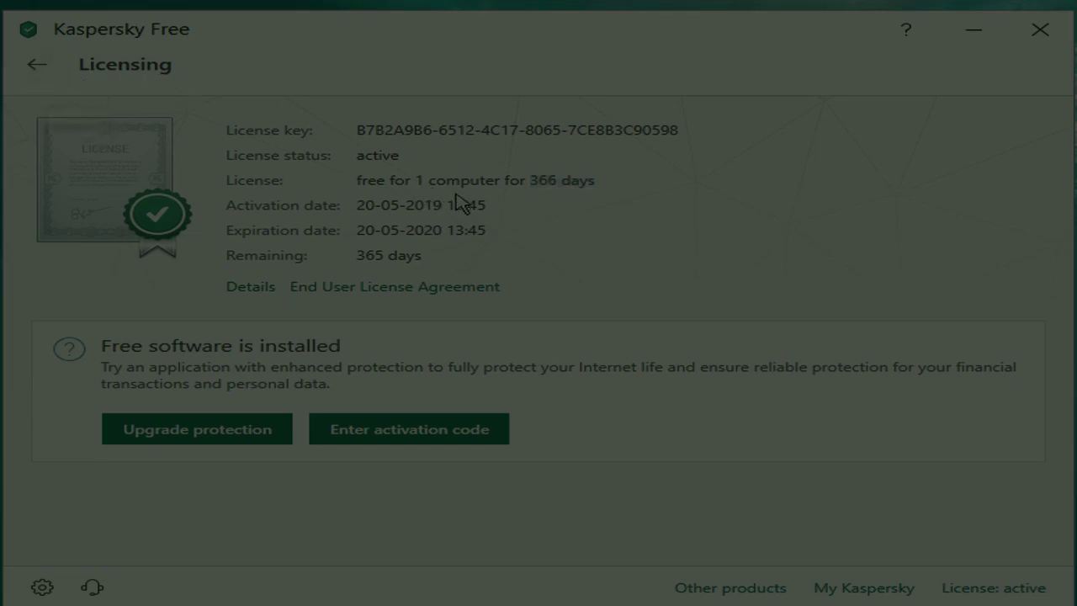
mouse_move(530, 180)
mouse_down()
mouse_move(606, 185)
mouse_move(533, 185)
mouse_up()
click(593, 188)
click(593, 188)
drag(600, 183, 534, 184)
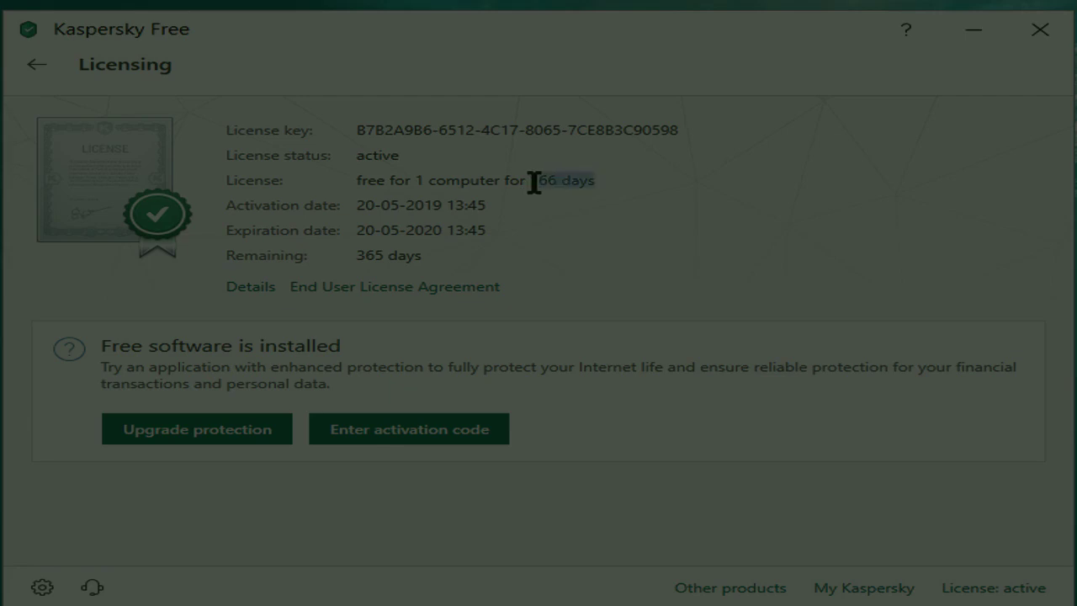
click(589, 231)
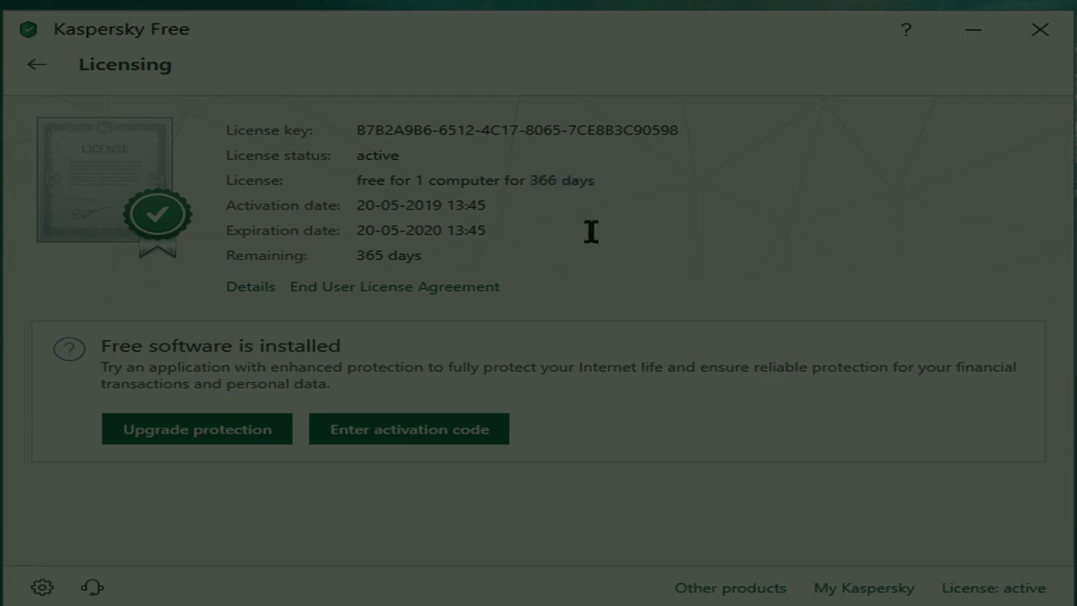
click(37, 70)
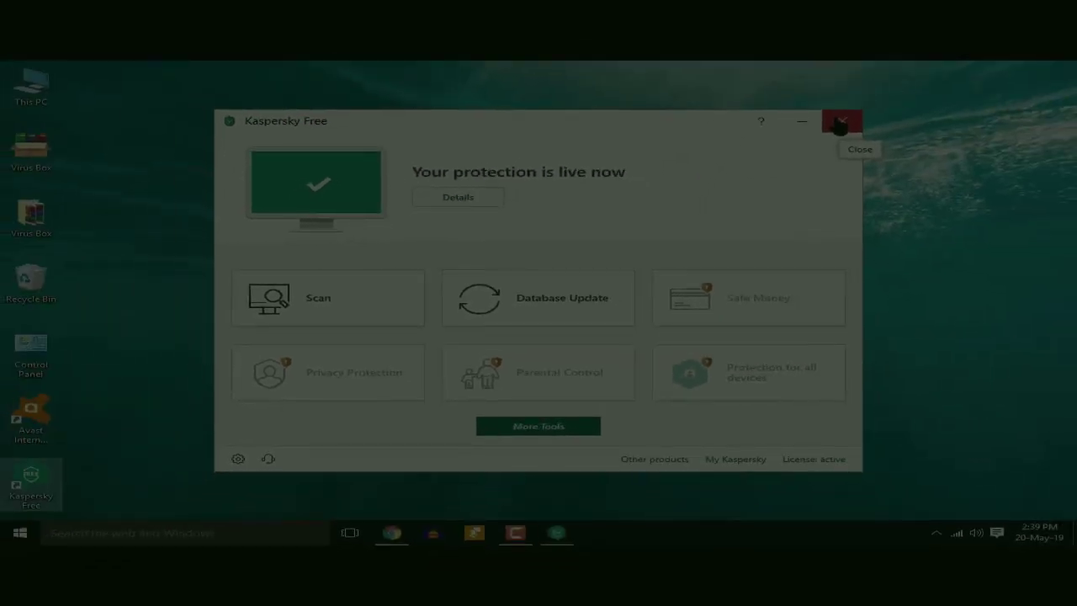
Close the Kaspersky Free window and refresh the desktop.
click(840, 124)
right_click(792, 117)
click(825, 154)
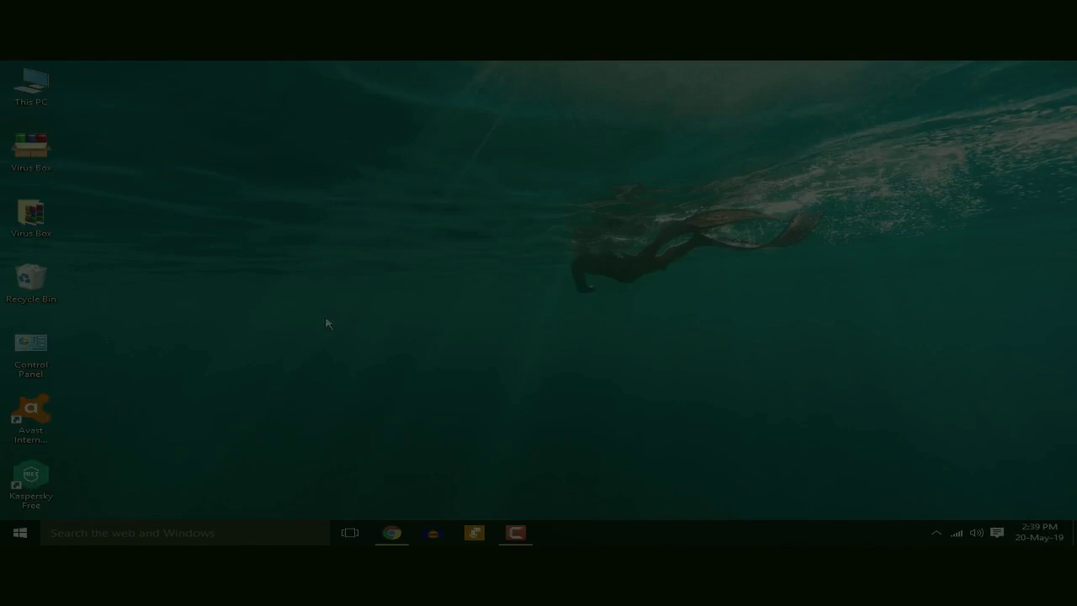
Reopen Kaspersky Free, set the scan settings' action on threat detection to Notify and return to the main window.
double_click(59, 475)
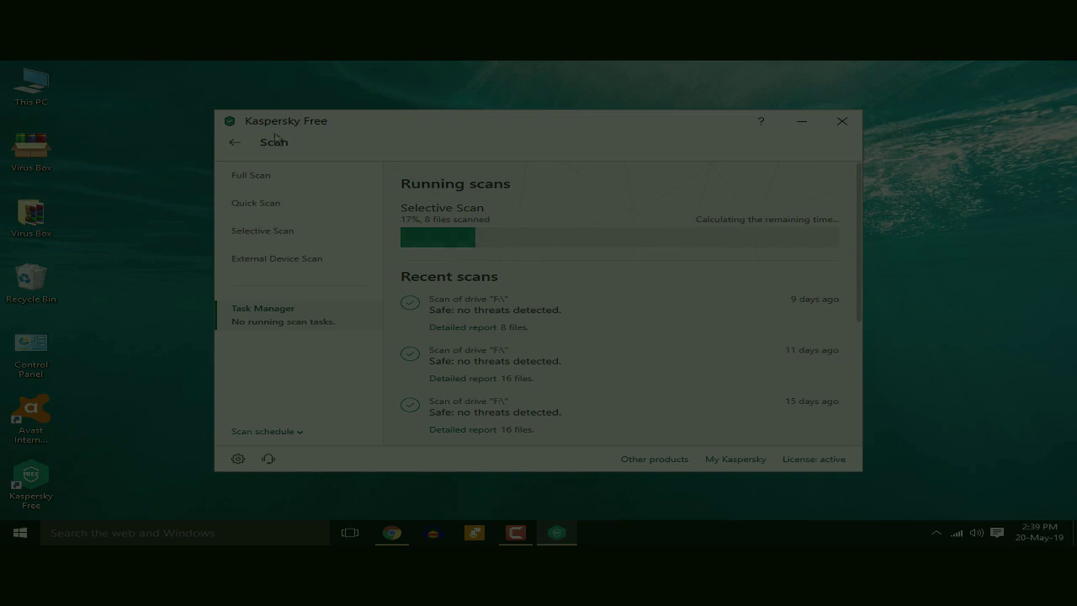
click(236, 143)
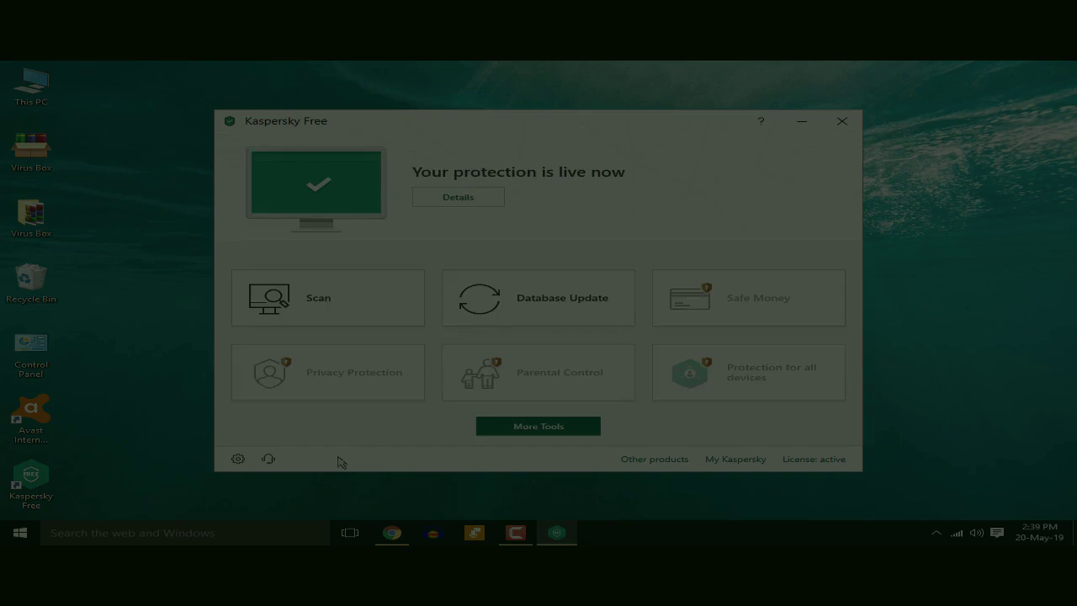
click(240, 456)
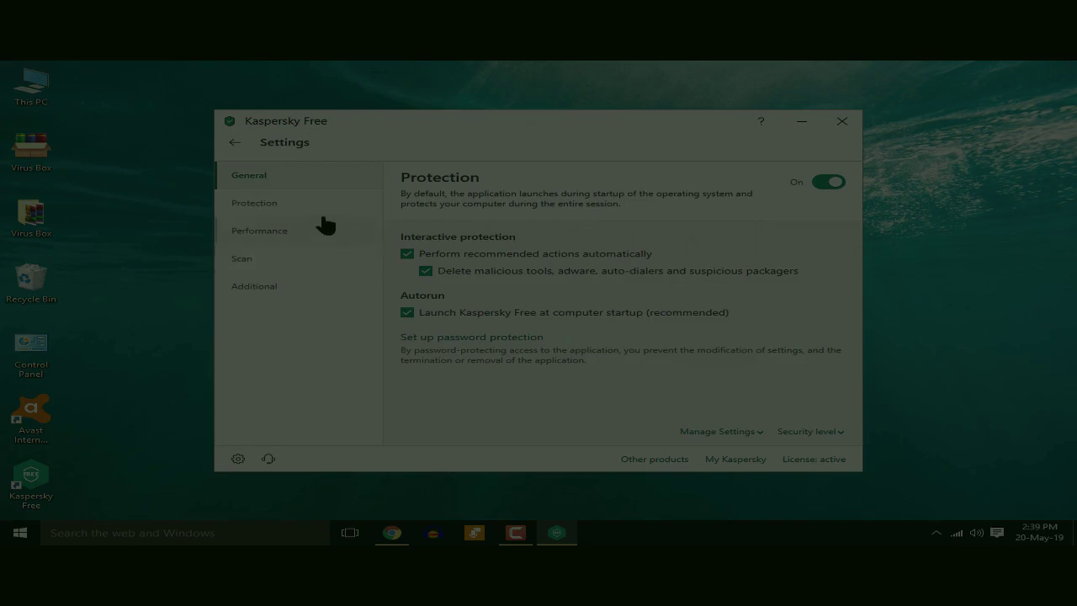
click(275, 264)
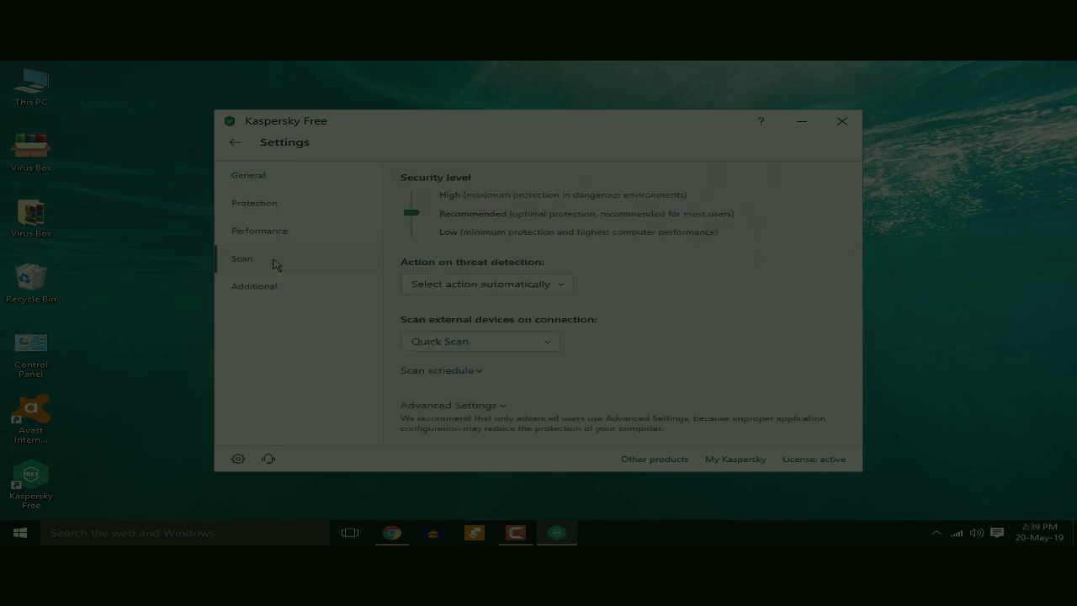
click(556, 287)
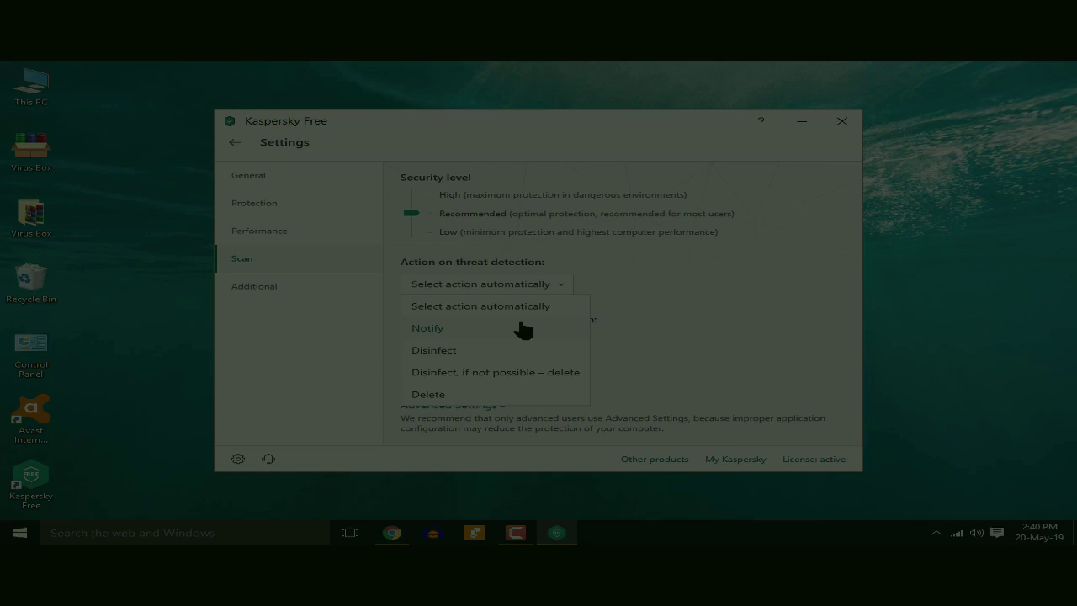
click(466, 333)
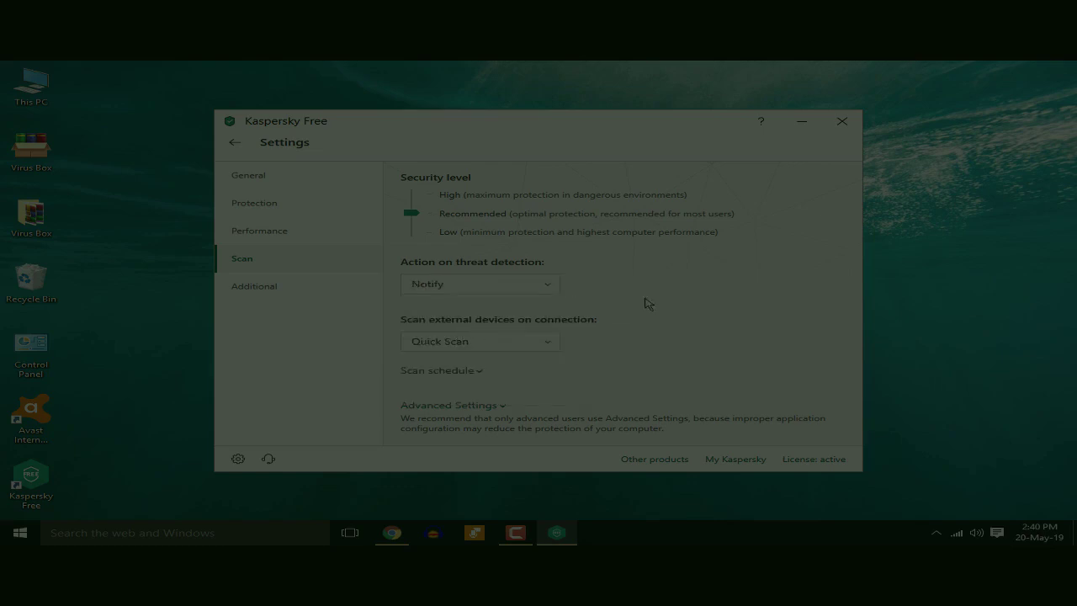
click(236, 143)
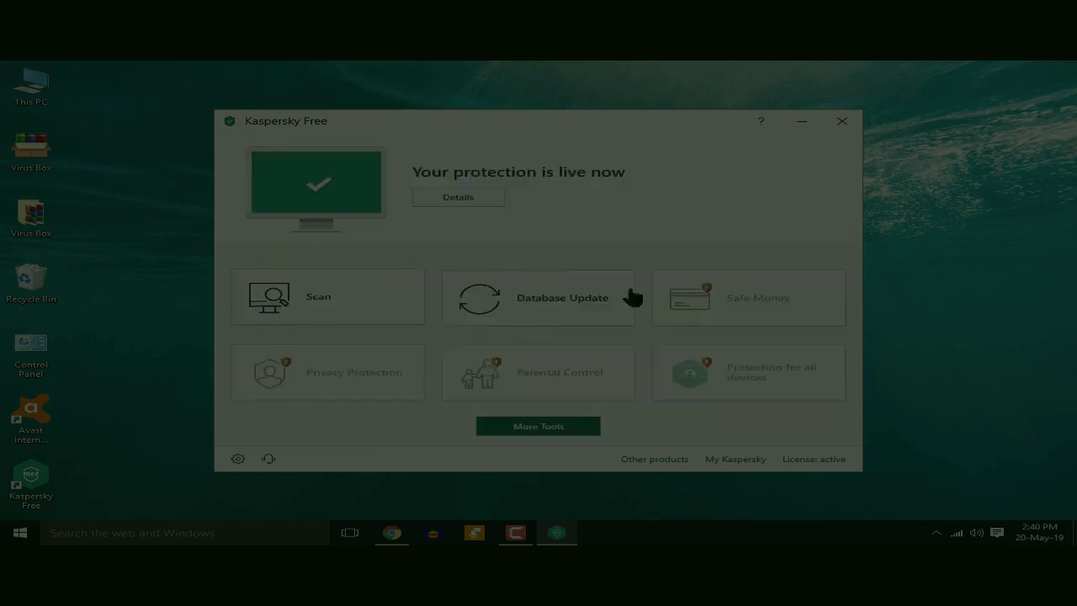
Close the Kaspersky Free window and start a virus scan of the Virus Box folder on the desktop.
click(842, 123)
right_click(340, 204)
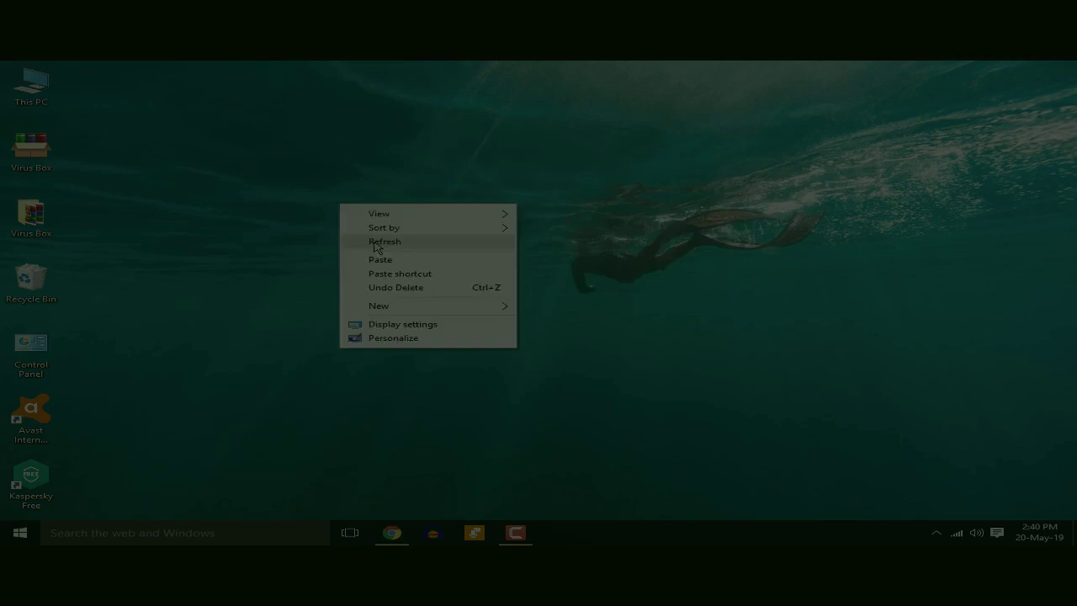
click(174, 247)
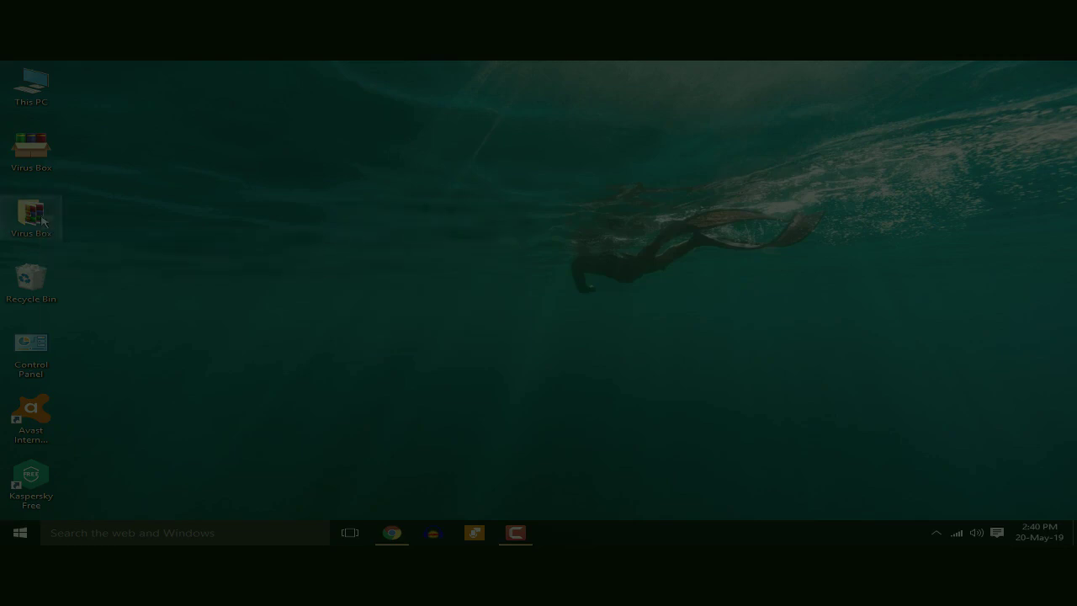
right_click(43, 217)
click(97, 231)
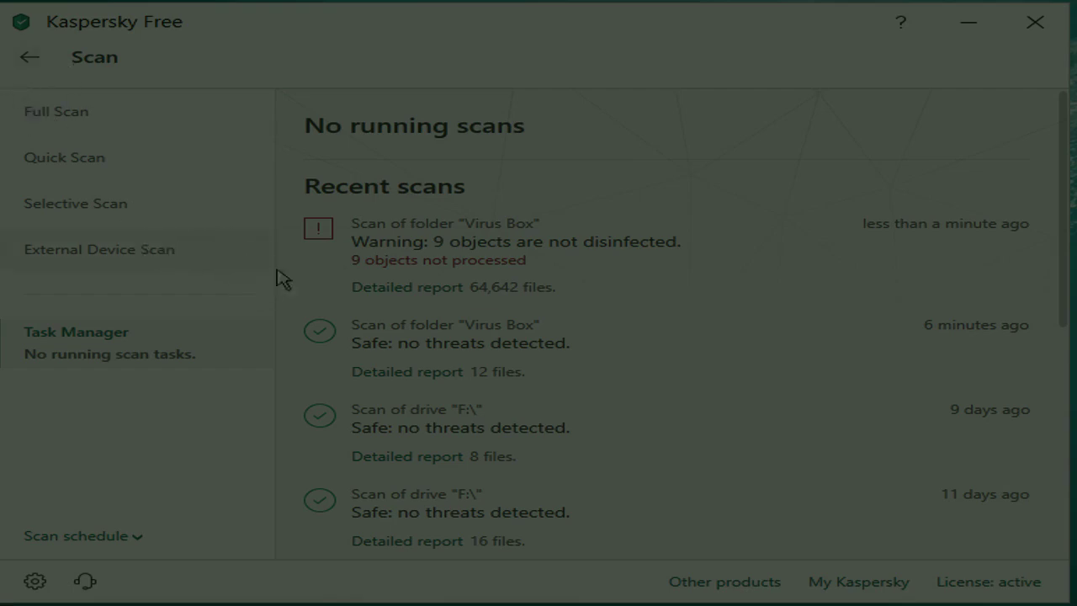
Open the detailed report of the latest Virus Box folder scan and move the scan window aside.
click(402, 289)
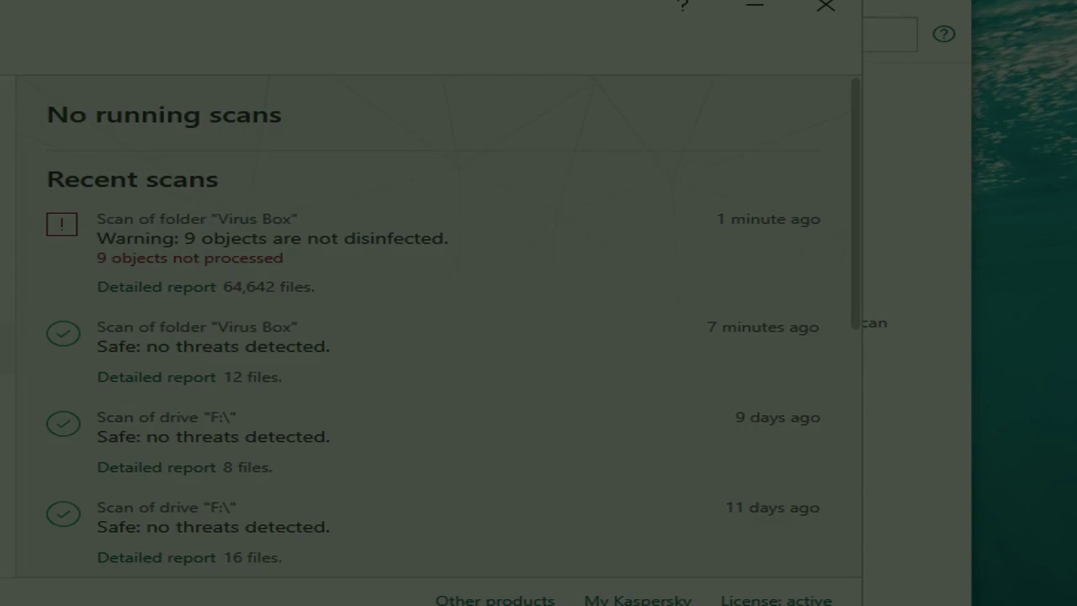
drag(159, 14, 0, 45)
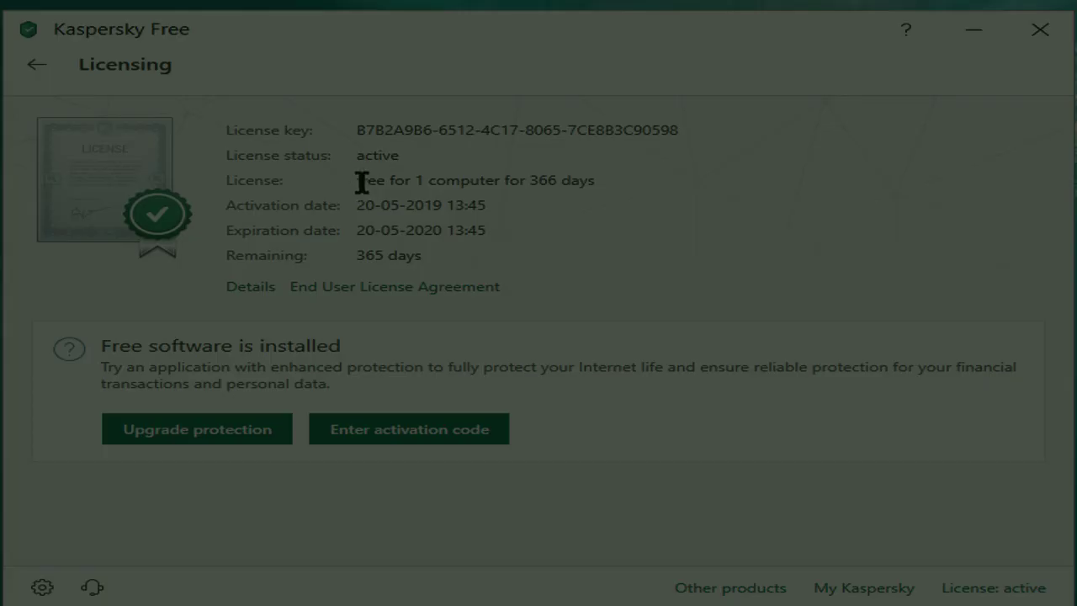
Examine the license terms, remaining period and license duration in the licensing details by highlighting them.
mouse_move(359, 180)
mouse_down()
mouse_move(612, 175)
mouse_move(358, 183)
mouse_up()
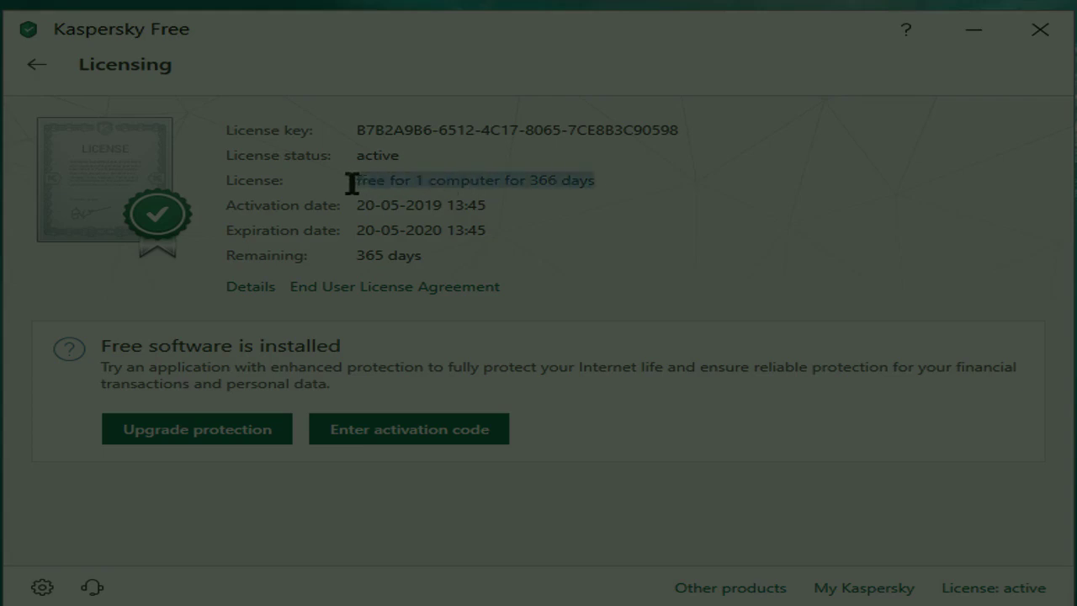
click(411, 204)
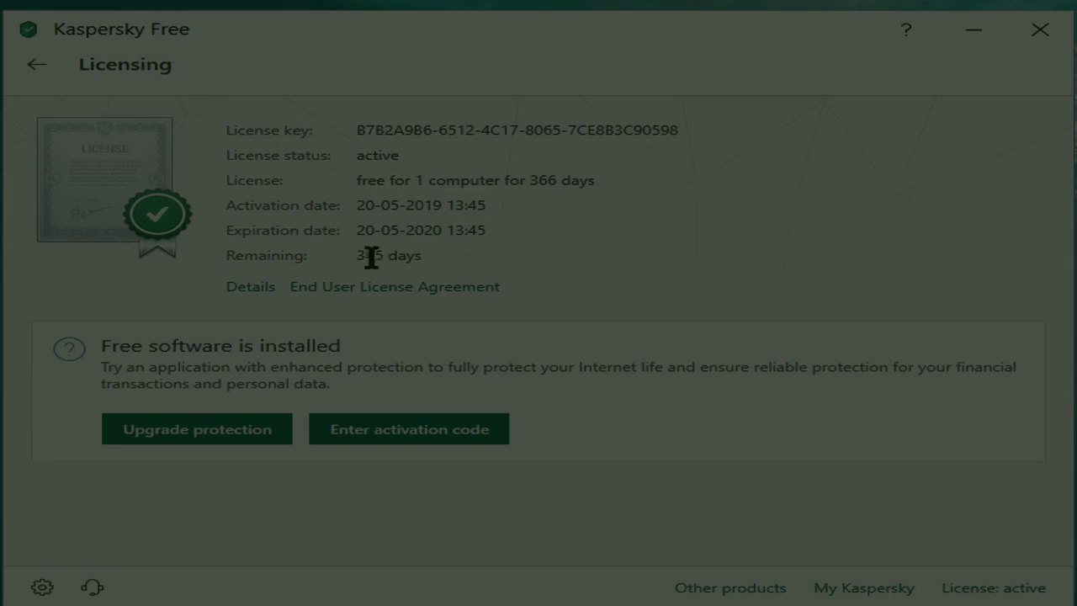
drag(353, 257, 425, 257)
click(442, 256)
triple_click(535, 178)
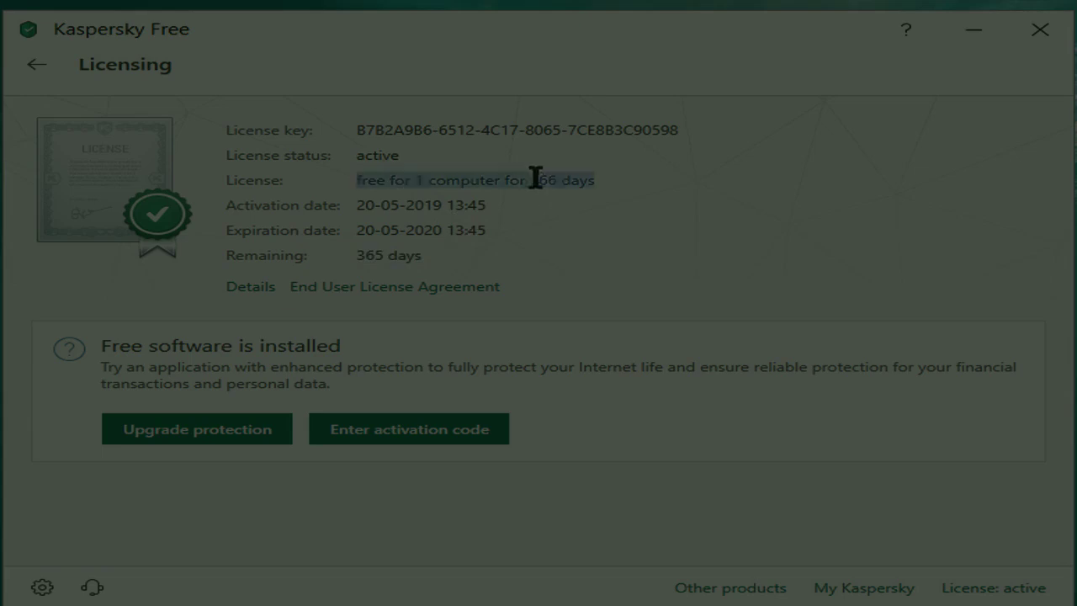
click(547, 180)
mouse_move(531, 180)
mouse_down()
mouse_move(603, 180)
mouse_move(529, 181)
mouse_up()
click(603, 180)
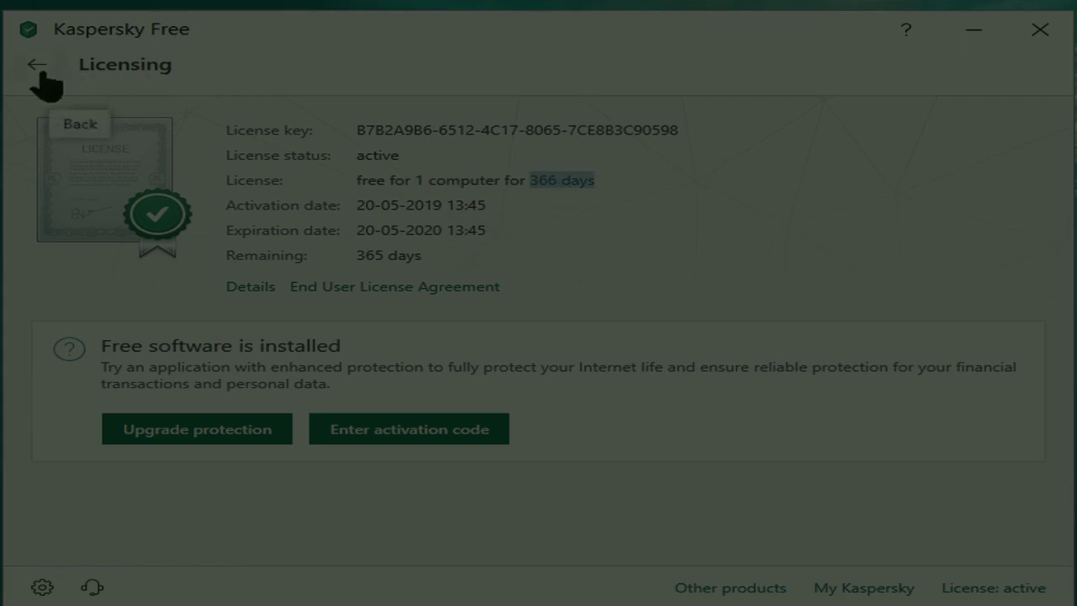
click(429, 203)
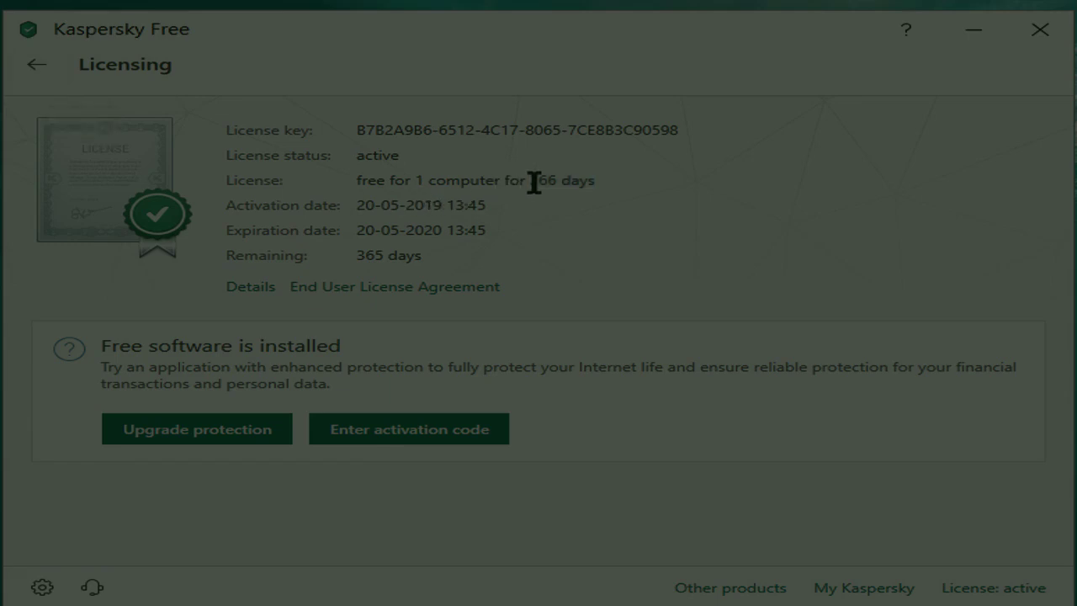
mouse_move(533, 182)
mouse_down()
mouse_move(606, 188)
mouse_move(529, 177)
mouse_up()
click(597, 196)
drag(597, 180, 527, 182)
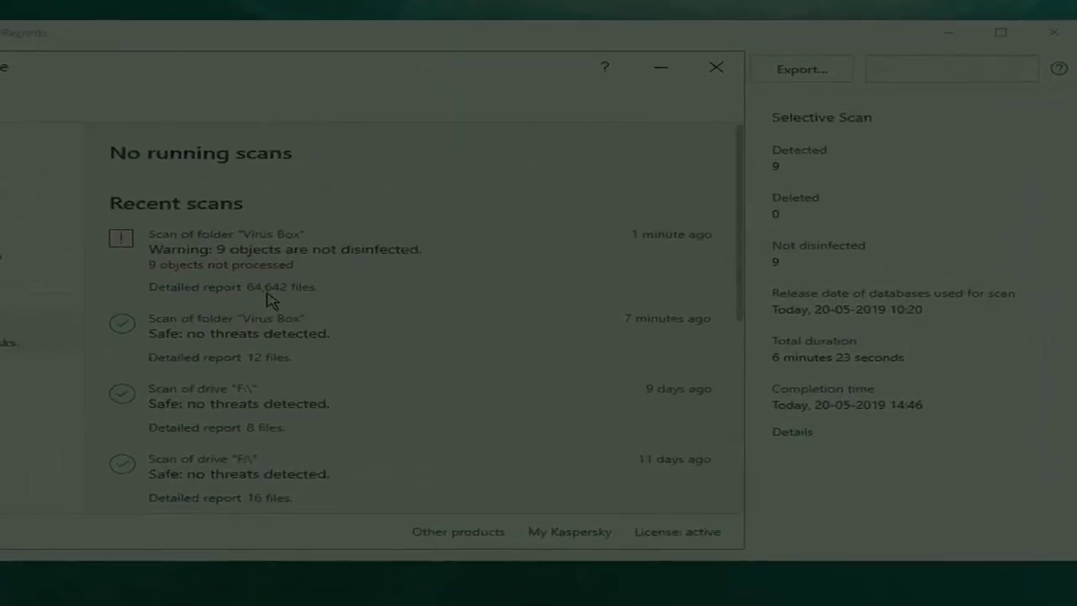